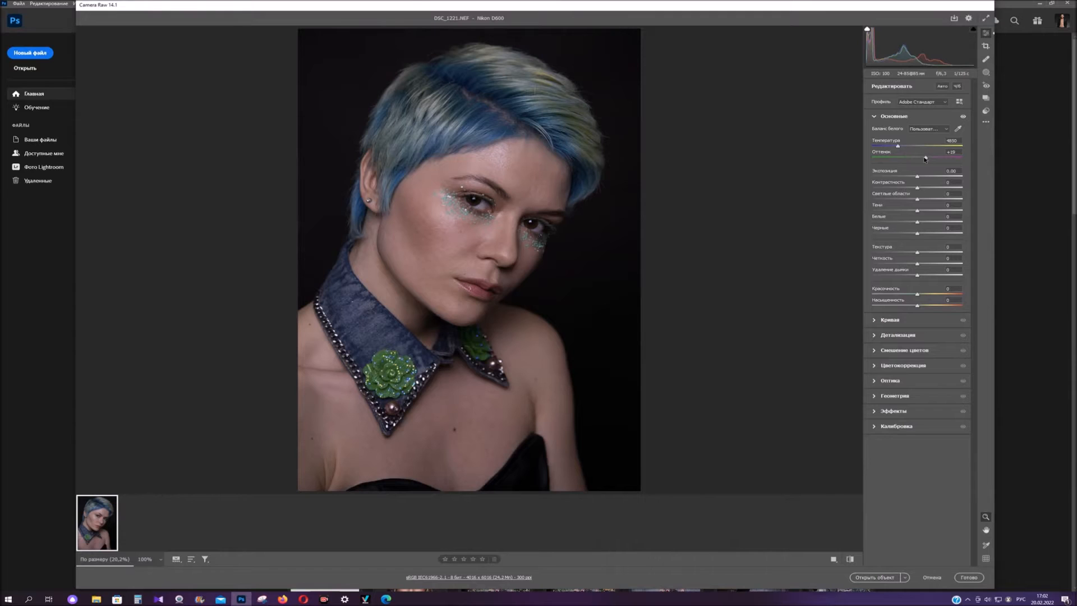
# Step: Set the photo's basic tones: tint +5, shadows +65, blacks -10 and exposure +0.25
pyautogui.moveTo(925, 159); pyautogui.dragTo(921, 160)
pyautogui.moveTo(917, 212); pyautogui.dragTo(945, 213)
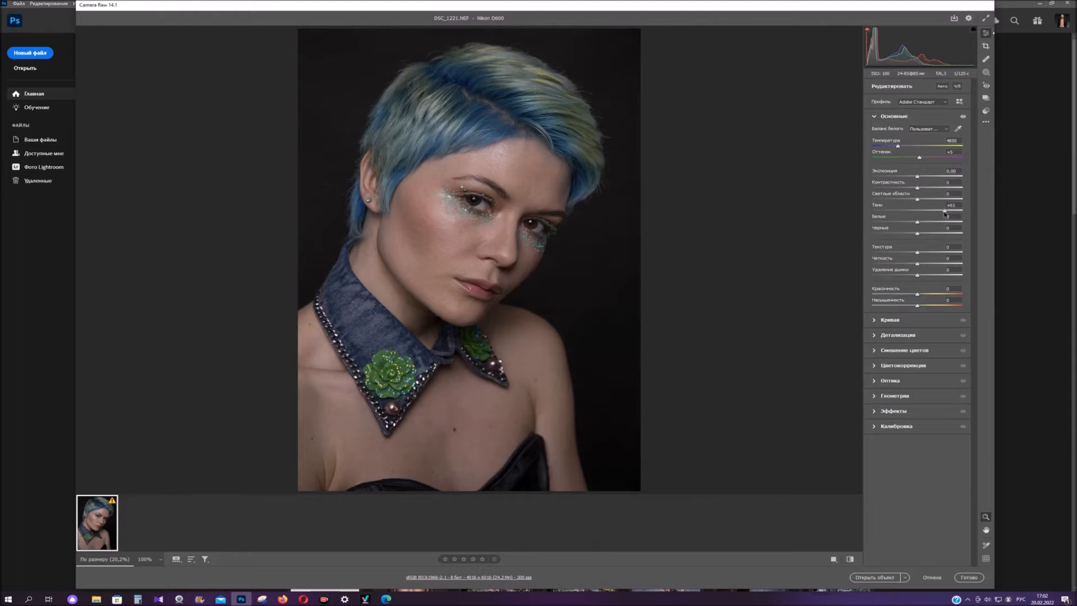
pyautogui.moveTo(917, 232); pyautogui.dragTo(912, 234)
pyautogui.moveTo(919, 178); pyautogui.dragTo(922, 179)
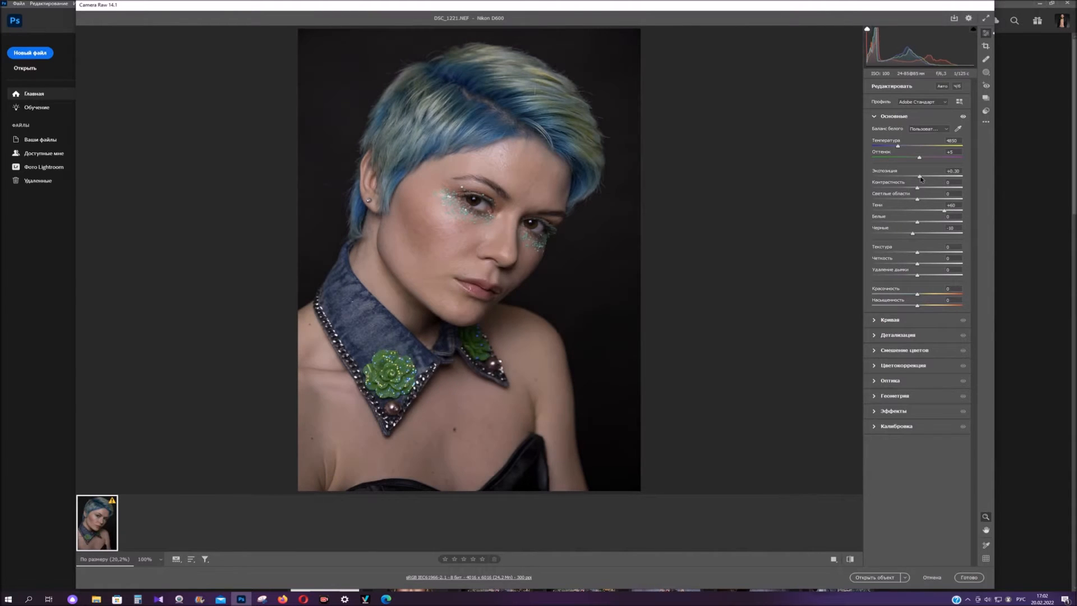
pyautogui.moveTo(947, 213); pyautogui.dragTo(948, 214)
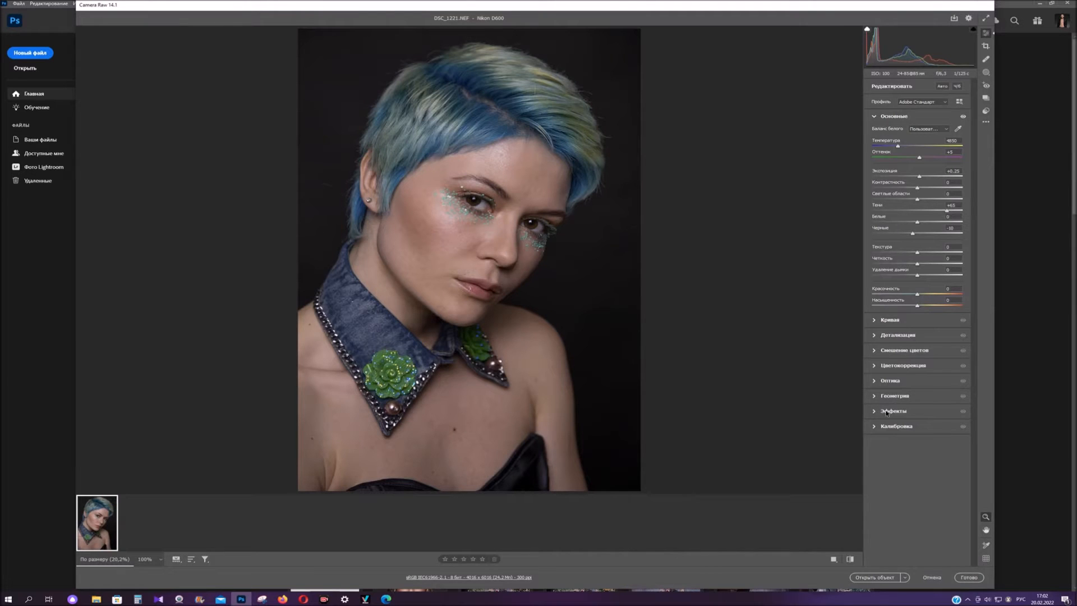
# Step: In the HSL color mixer, shift the red hue to about +41 and lower the yellow hue slightly
pyautogui.click(874, 351)
pyautogui.moveTo(918, 206); pyautogui.dragTo(936, 206)
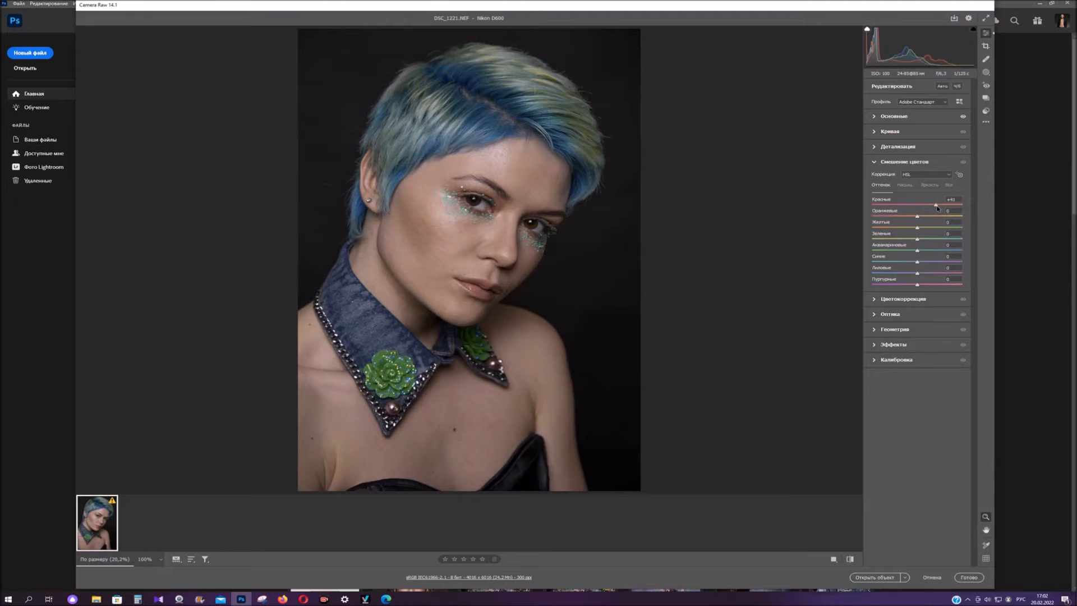
pyautogui.moveTo(917, 228); pyautogui.dragTo(908, 228)
# Step: Enable lens profile correction and open the developed photo in Photoshop as a smart object
pyautogui.click(872, 315)
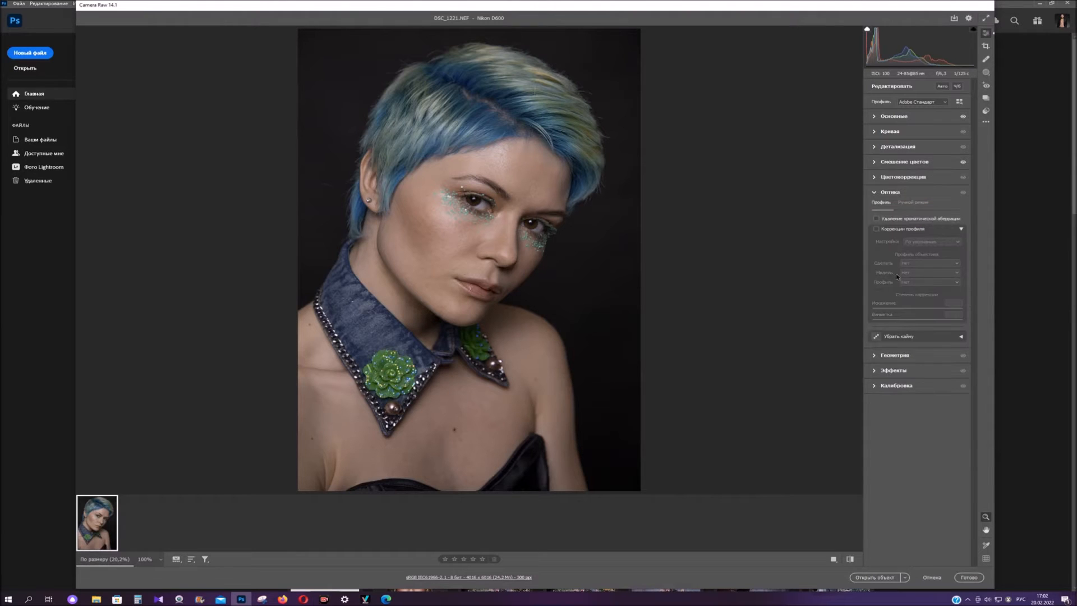
pyautogui.click(877, 229)
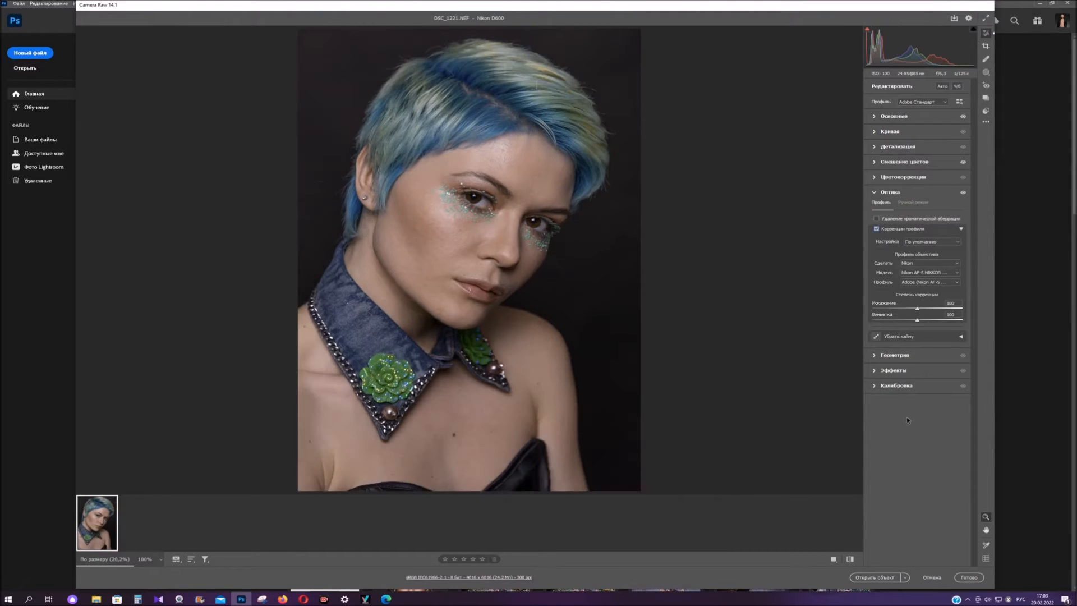
pyautogui.click(896, 578)
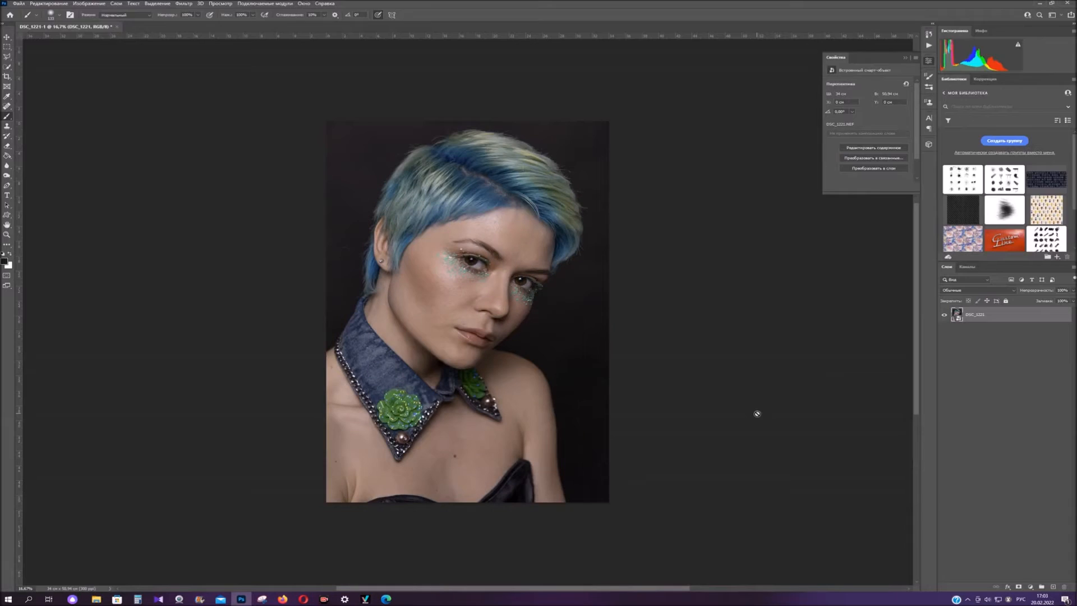
# Step: Crop the portrait tighter at the 2:3 ratio, cutting off most of the black dress below the chest
pyautogui.click(6, 235)
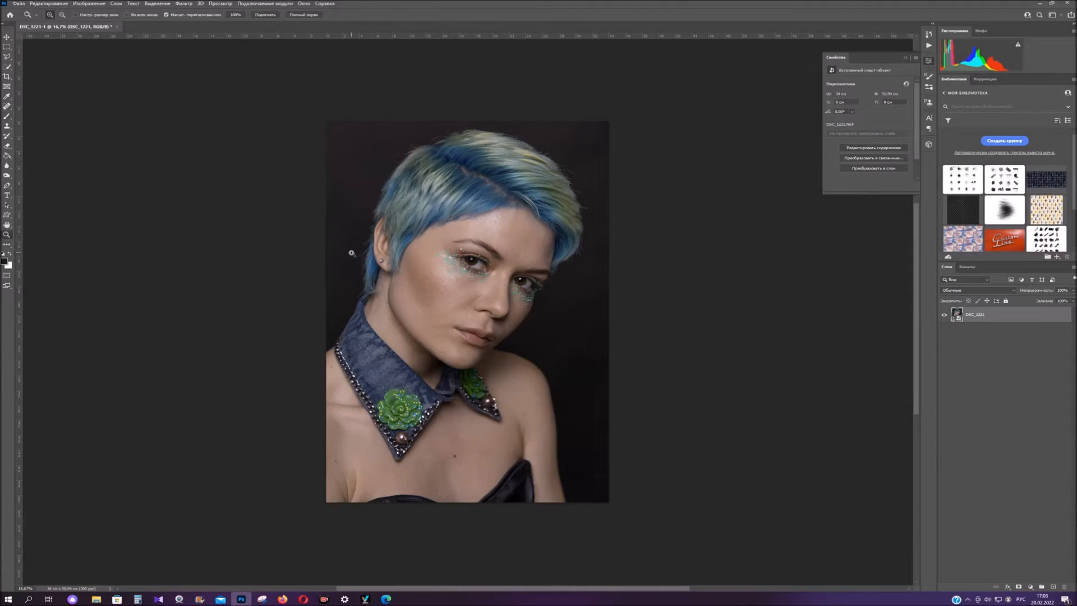
pyautogui.click(6, 76)
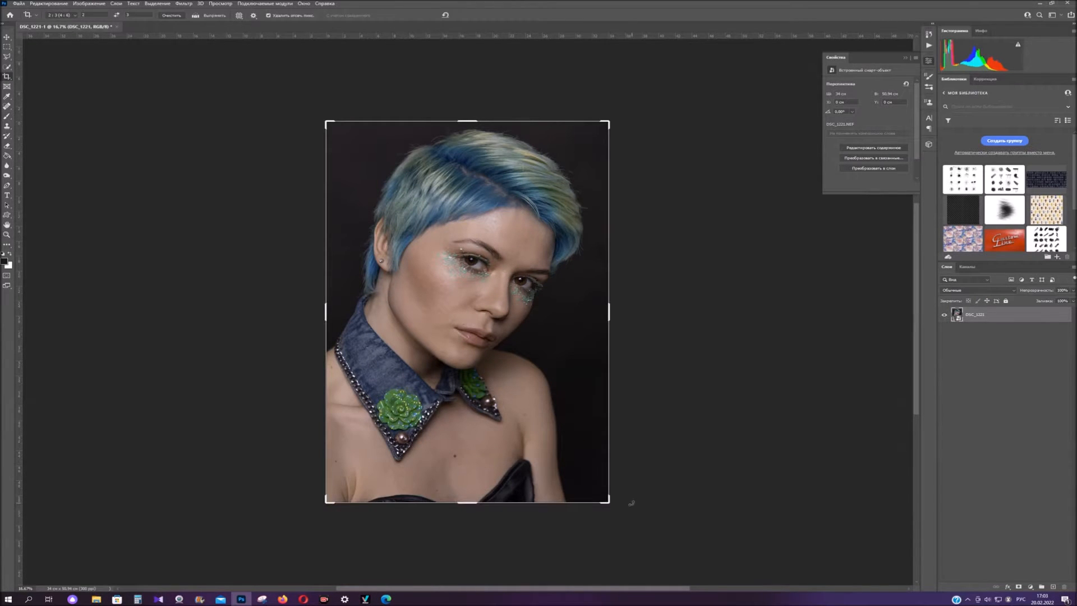
pyautogui.moveTo(609, 503); pyautogui.dragTo(601, 488)
pyautogui.moveTo(336, 488); pyautogui.dragTo(341, 485)
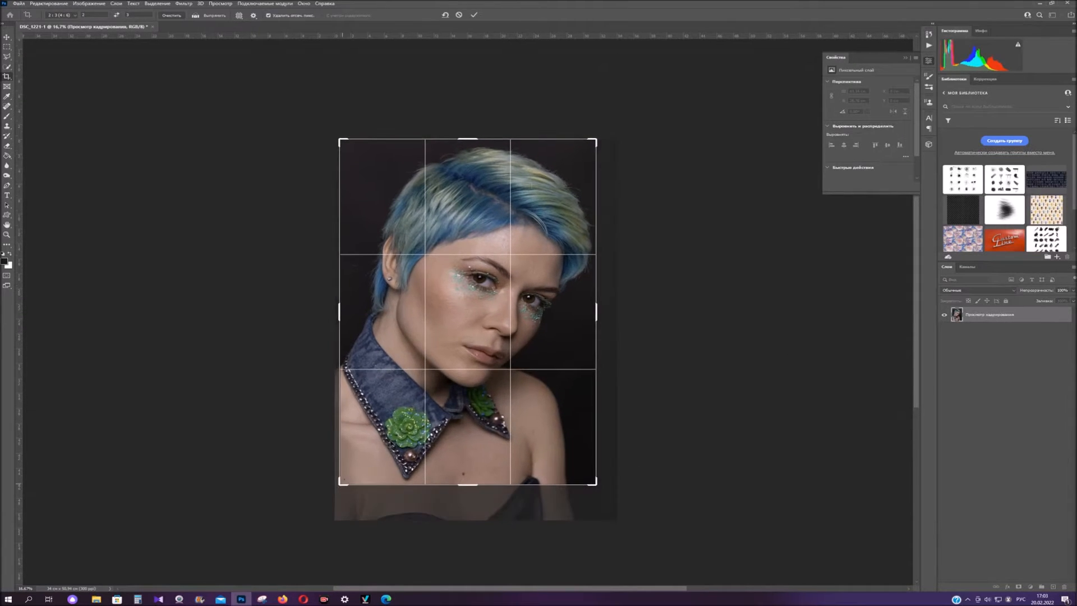
pyautogui.moveTo(595, 139); pyautogui.dragTo(595, 141)
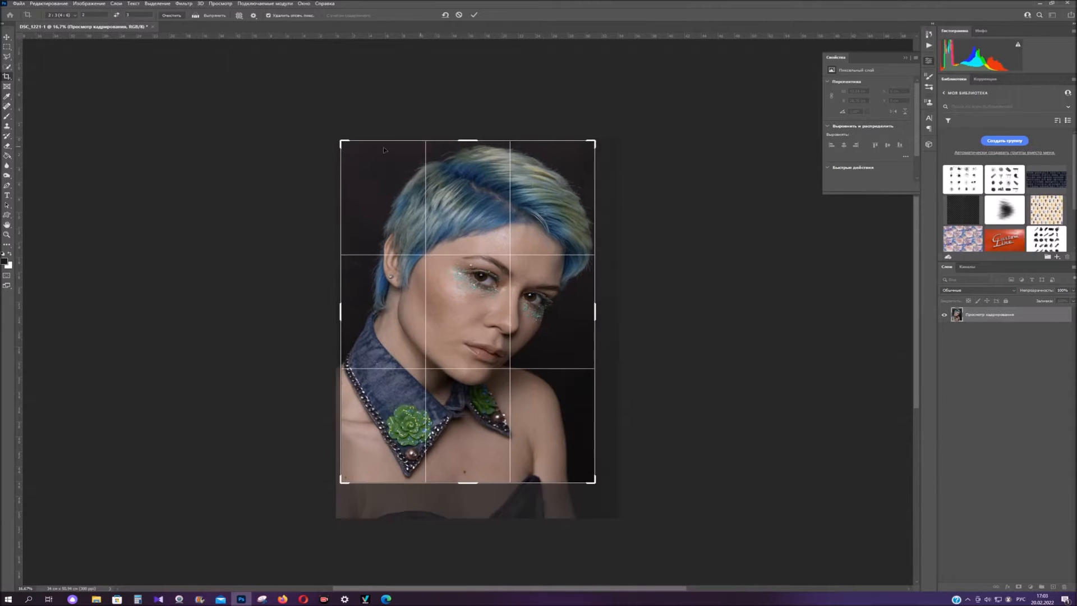
pyautogui.moveTo(340, 141); pyautogui.dragTo(342, 144)
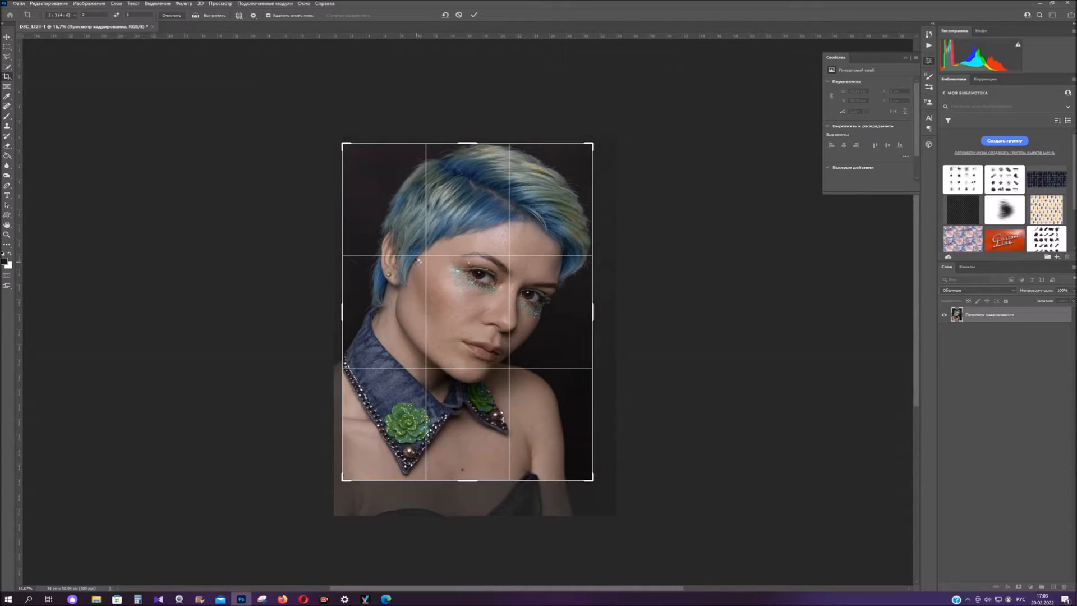
pyautogui.press('Return')
# Step: Add a new empty layer above the portrait for retouching
pyautogui.click(7, 235)
pyautogui.click(358, 274)
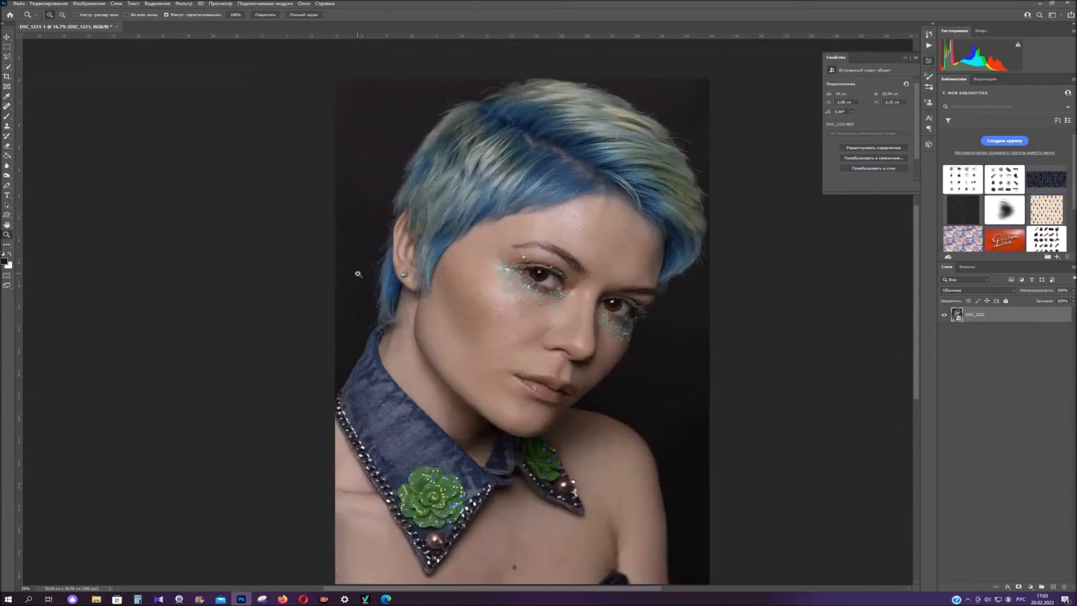
pyautogui.click(357, 274)
pyautogui.click(1053, 586)
# Step: Remove the stray hairs from the dark background beside the ear and nape with the Spot Healing Brush
pyautogui.click(7, 106)
pyautogui.rightClick(355, 247)
pyautogui.moveTo(331, 223)
pyautogui.mouseDown()
pyautogui.moveTo(401, 253)
pyautogui.moveTo(348, 289)
pyautogui.mouseUp()
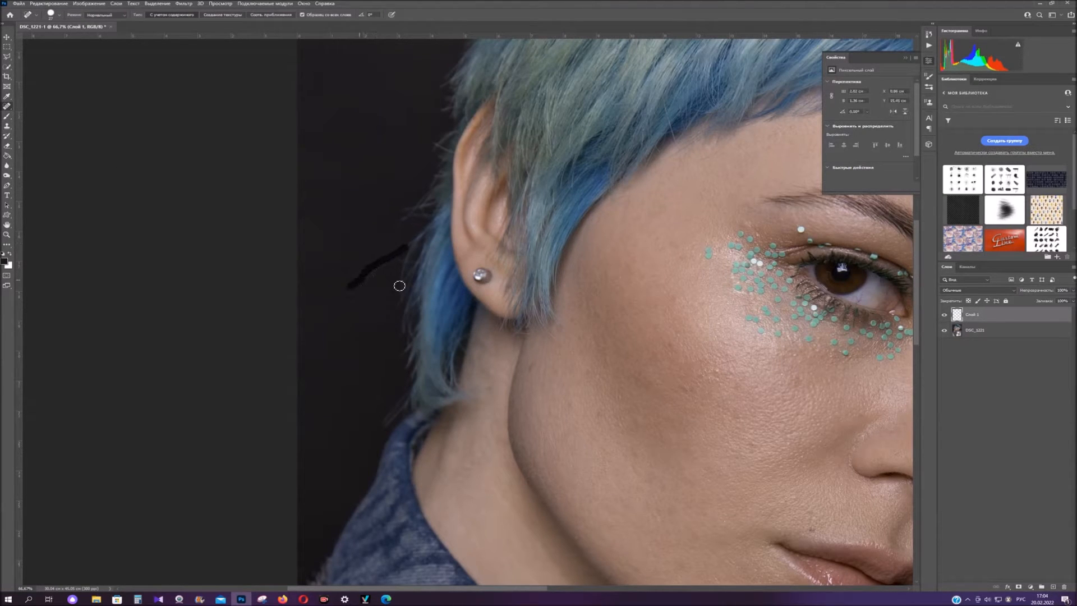
pyautogui.click(398, 260)
pyautogui.moveTo(396, 261); pyautogui.dragTo(338, 299)
# Step: Heal the small blemishes on the cheek and forehead
pyautogui.click(719, 372)
pyautogui.click(738, 419)
pyautogui.click(753, 446)
pyautogui.moveTo(532, 588); pyautogui.dragTo(607, 596)
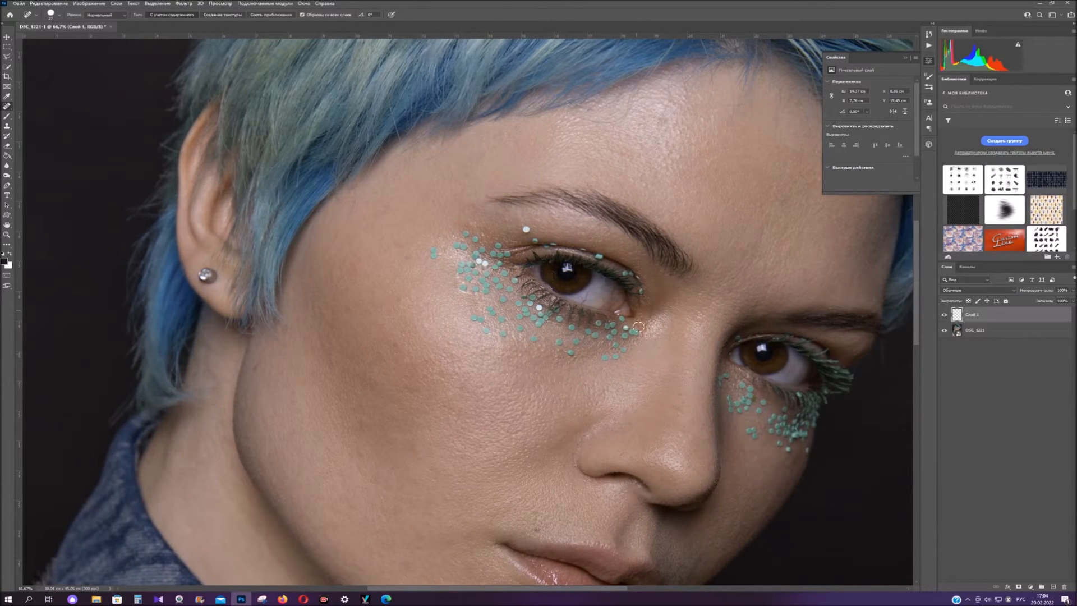
pyautogui.scroll(2, 791, 344)
pyautogui.click(662, 175)
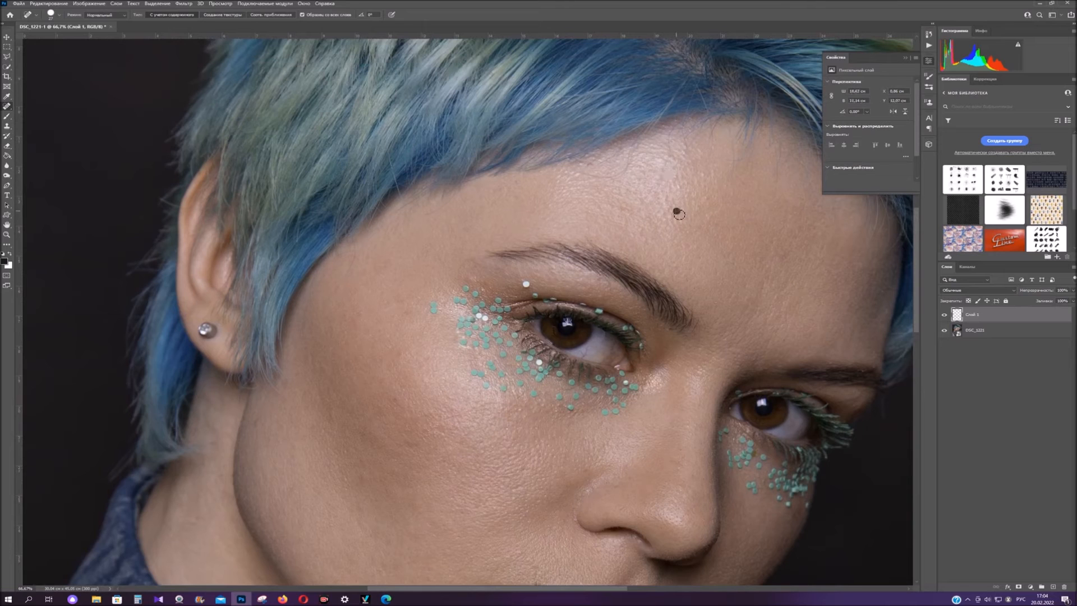
pyautogui.click(704, 176)
pyautogui.click(785, 259)
# Step: Adjust the healing brush size and clean up the inner corner of the eye and small marks on the lower face
pyautogui.scroll(-1, 676, 289)
pyautogui.rightClick(678, 287)
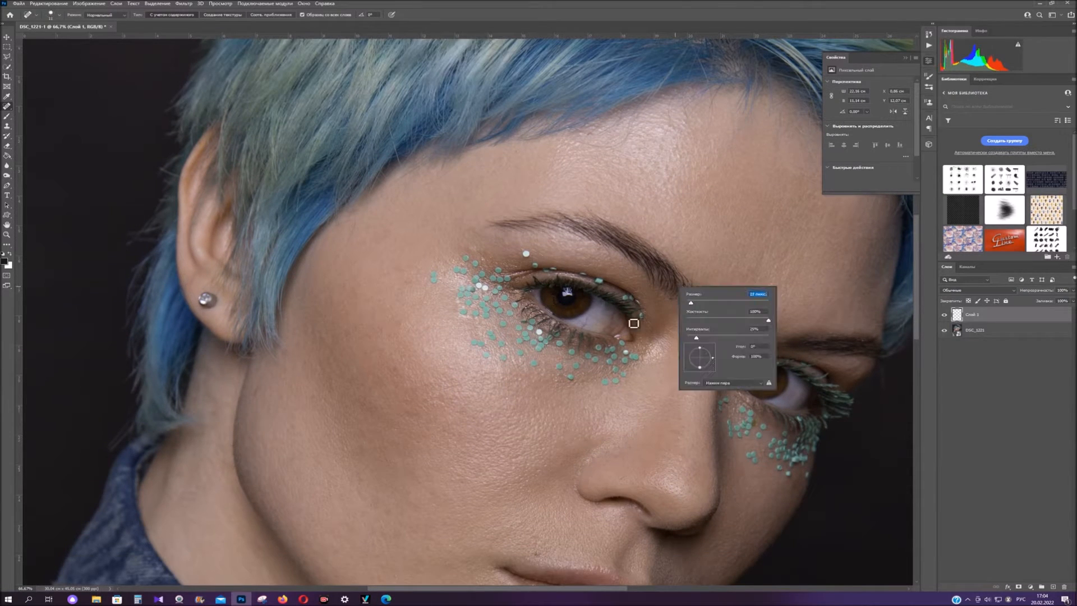
pyautogui.click(592, 324)
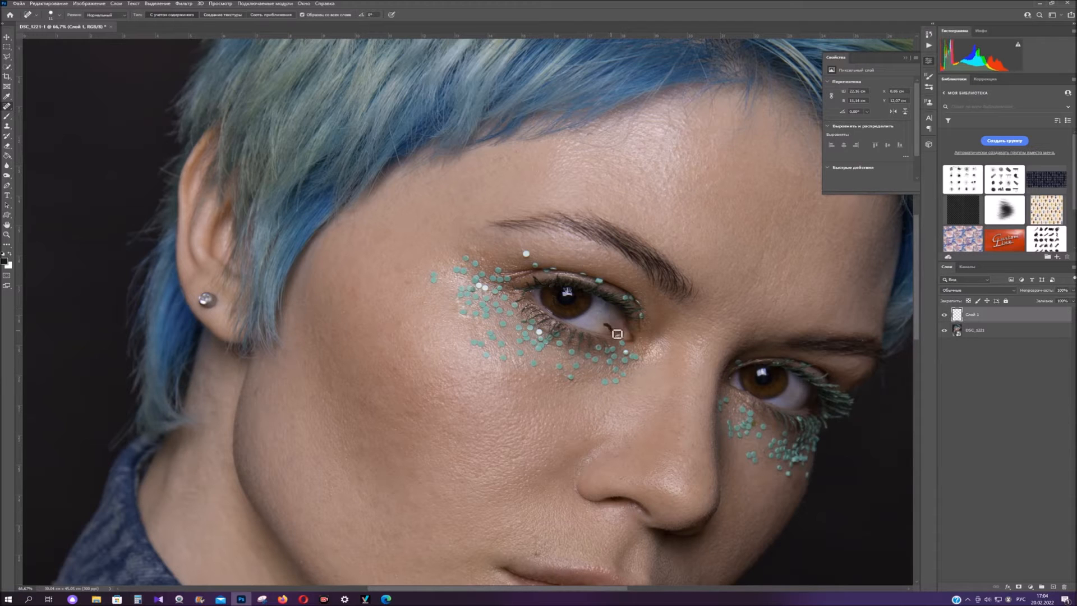
pyautogui.scroll(-3, 729, 393)
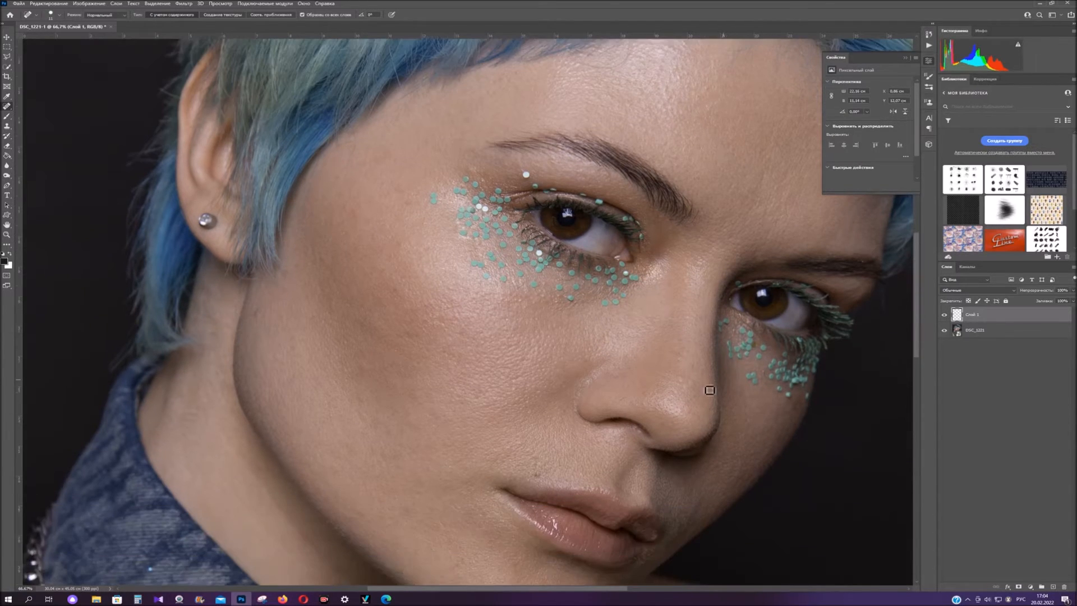
pyautogui.scroll(-1, 712, 393)
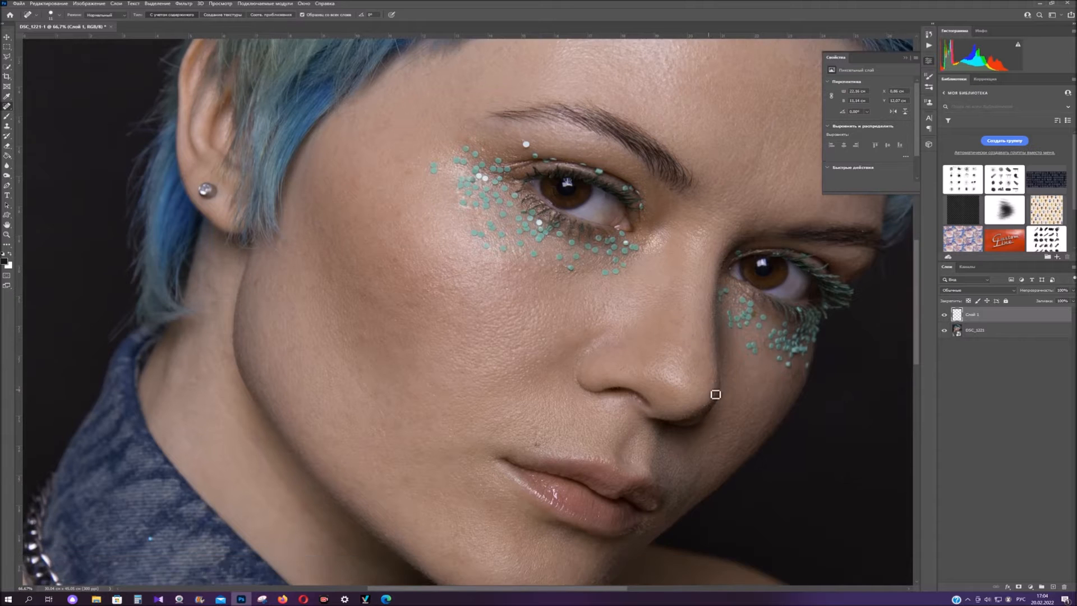
pyautogui.scroll(-2, 716, 395)
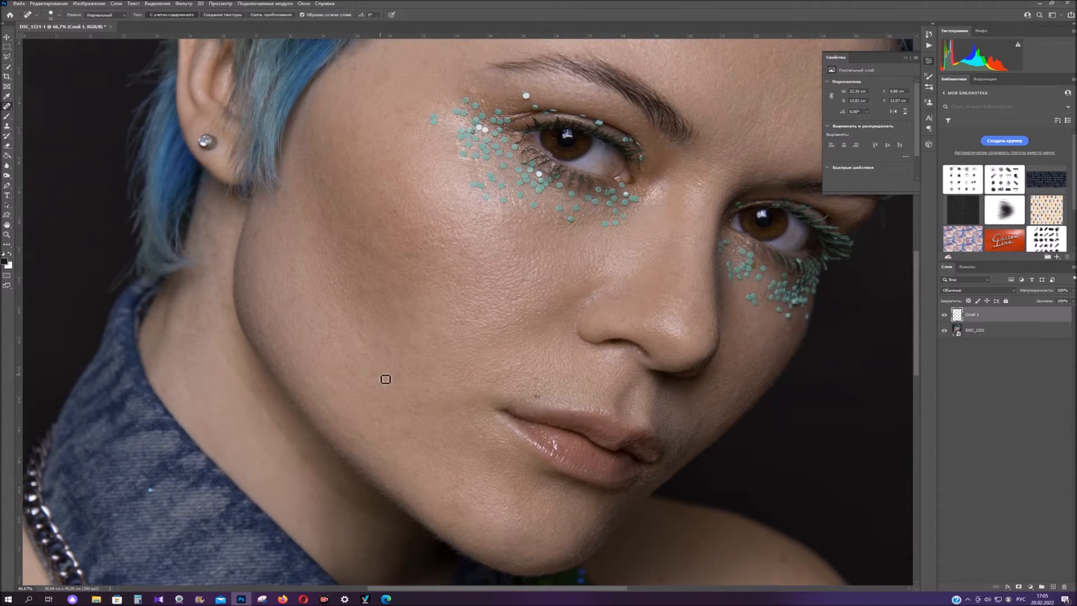
# Step: Heal the spots on the shoulder and upper chest and remove the dark piece of dress beside the underarm
pyautogui.press('z')
pyautogui.rightClick(292, 230)
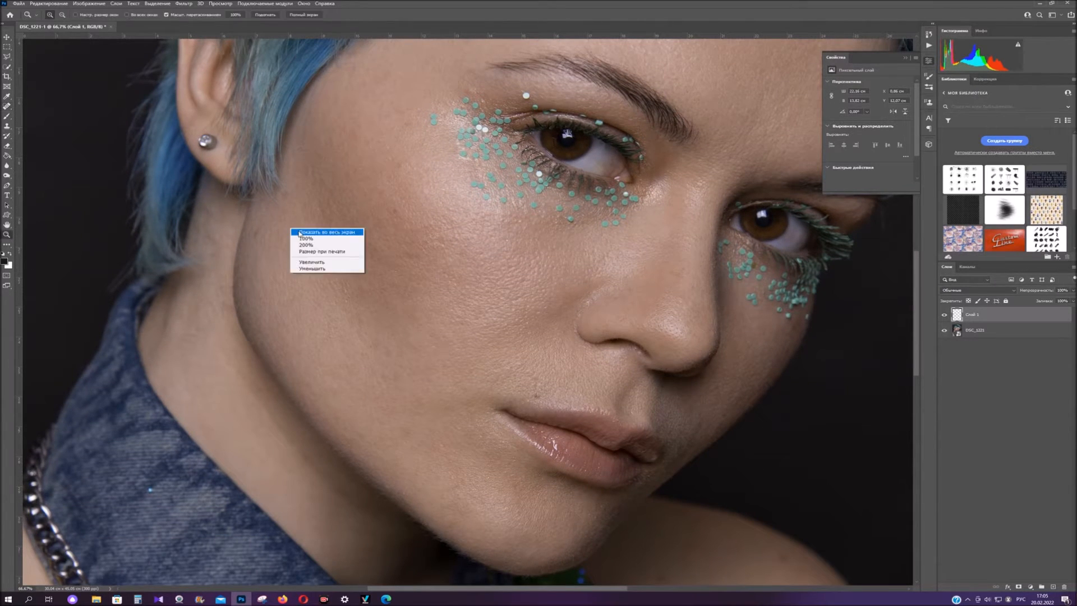
pyautogui.click(300, 232)
pyautogui.moveTo(553, 532); pyautogui.dragTo(568, 442)
pyautogui.scroll(-2, 565, 441)
pyautogui.click(7, 106)
pyautogui.rightClick(571, 371)
pyautogui.click(498, 256)
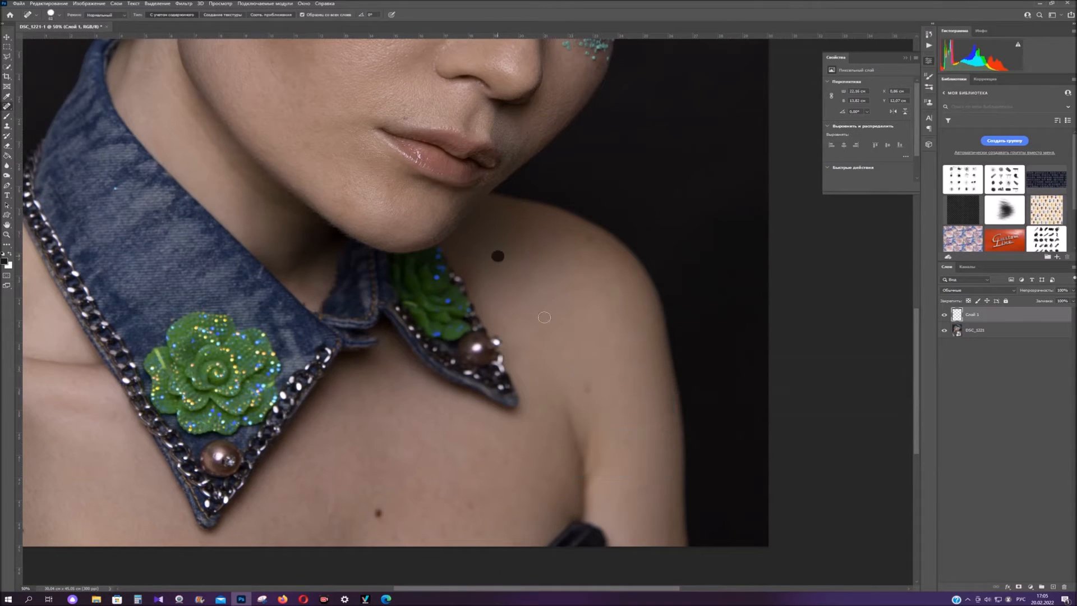
pyautogui.click(588, 388)
pyautogui.moveTo(578, 519)
pyautogui.mouseDown()
pyautogui.moveTo(554, 550)
pyautogui.moveTo(580, 524)
pyautogui.moveTo(575, 554)
pyautogui.moveTo(599, 543)
pyautogui.moveTo(603, 527)
pyautogui.moveTo(564, 526)
pyautogui.moveTo(544, 550)
pyautogui.moveTo(574, 534)
pyautogui.moveTo(553, 549)
pyautogui.mouseUp()
pyautogui.click(572, 533)
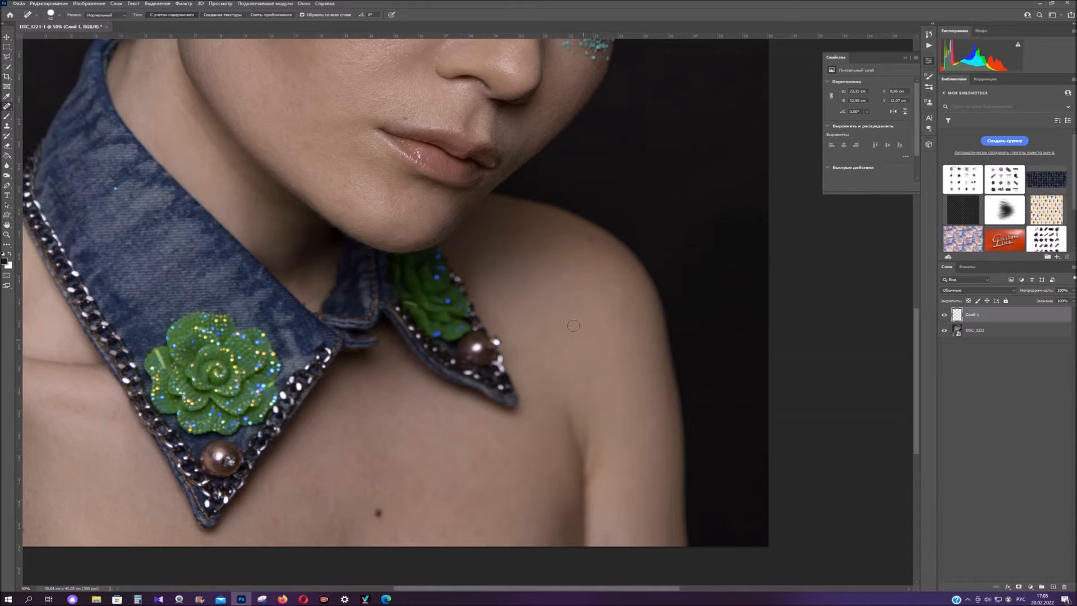
# Step: Fit the whole portrait in view and compare the healing with the original by toggling the retouching layer's visibility
pyautogui.click(7, 234)
pyautogui.rightClick(408, 246)
pyautogui.click(429, 250)
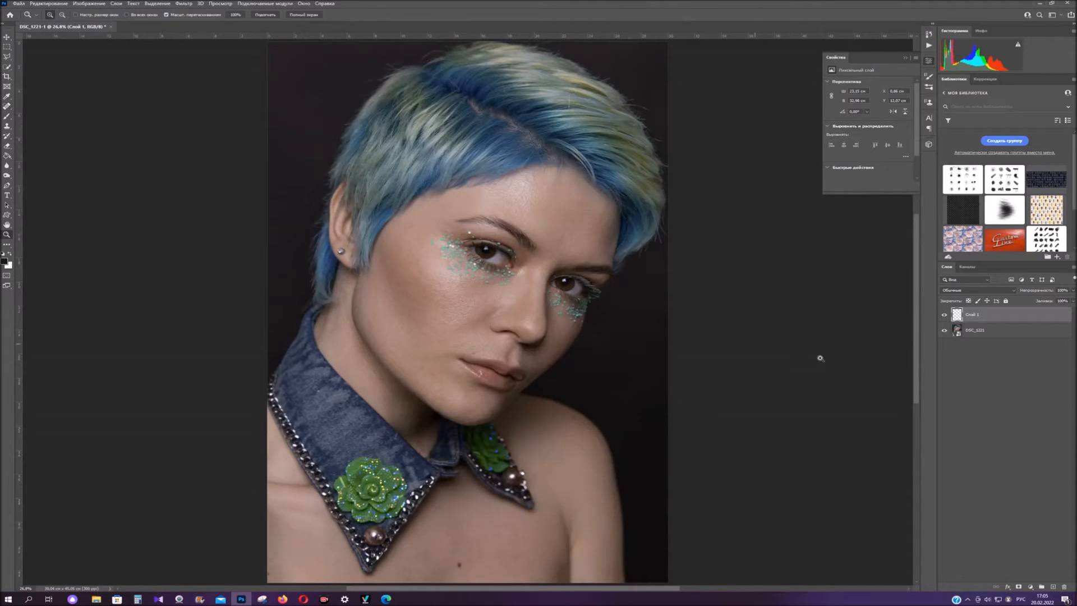
pyautogui.keyDown('alt'); pyautogui.click(943, 331); pyautogui.keyUp('alt')
pyautogui.keyDown('alt'); pyautogui.click(943, 331); pyautogui.keyUp('alt')
pyautogui.keyDown('alt'); pyautogui.click(943, 330); pyautogui.keyUp('alt')
pyautogui.keyDown('alt'); pyautogui.click(943, 331); pyautogui.keyUp('alt')
# Step: Create two merged copies of the visible image at the top of the layer stack
pyautogui.hotkey('ctrl', 'j')
pyautogui.press('alt')
pyautogui.hotkey('ctrl', 'shift', 'alt', 'e')
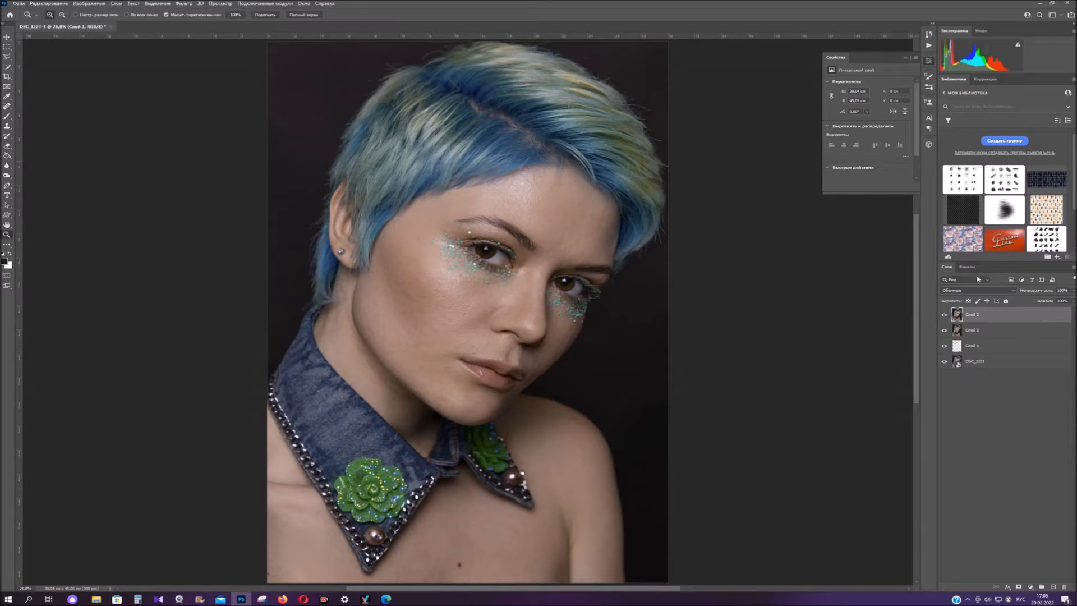
# Step: Set the top layer's blend mode to Hard Light (Жесткий свет) and apply a High Pass filter to it
pyautogui.click(977, 290)
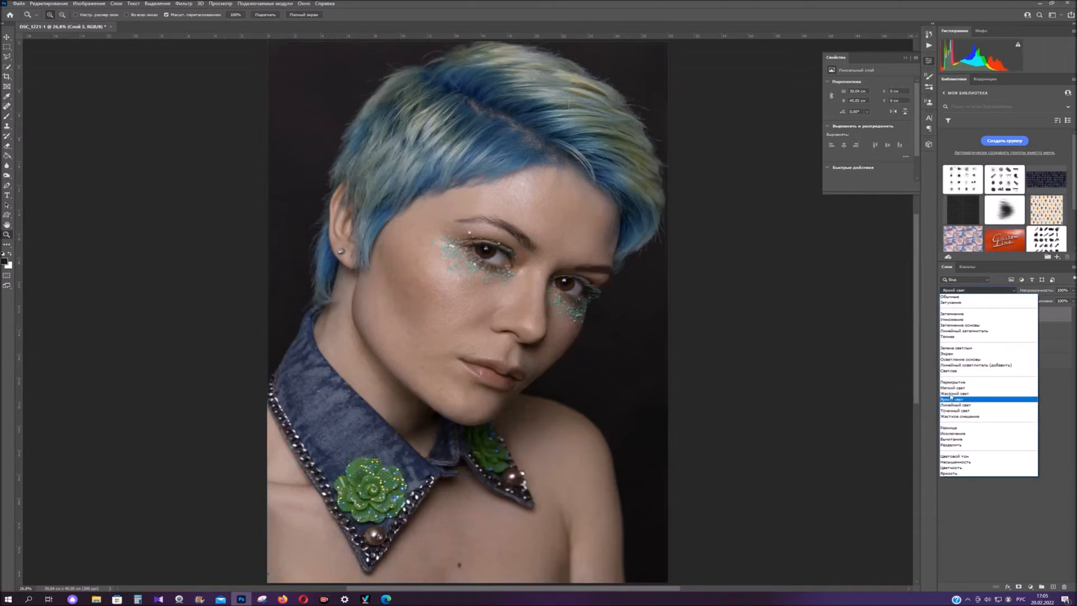
pyautogui.click(954, 393)
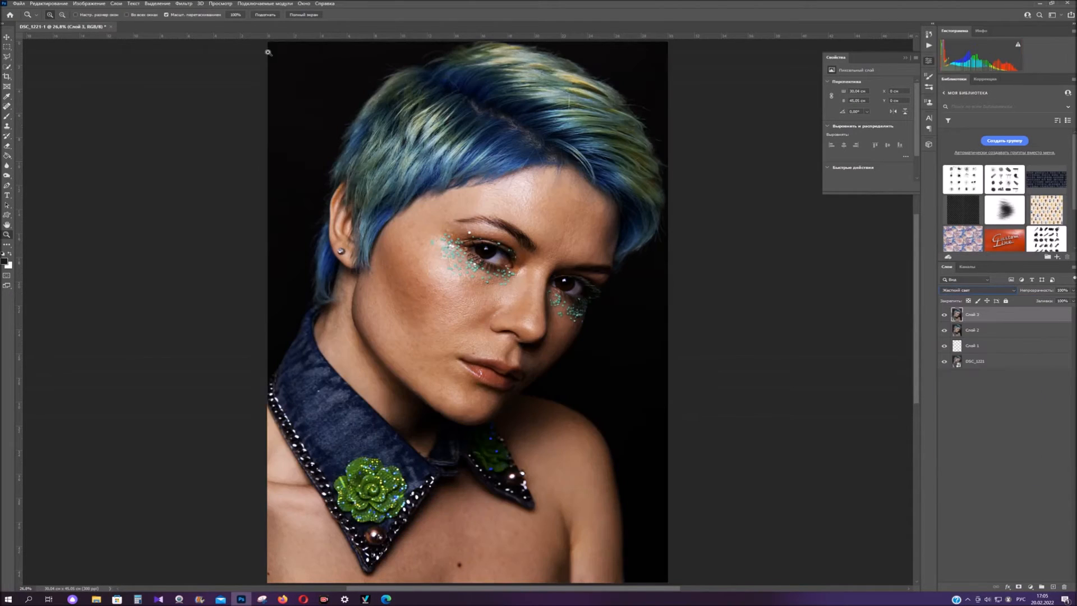
pyautogui.click(183, 4)
pyautogui.moveTo(244, 169)
pyautogui.click(329, 180)
pyautogui.click(581, 162)
# Step: Smooth the skin on the lower merged layer with the Portraiture 3 filter, sampling the skin tone from the face
pyautogui.click(954, 331)
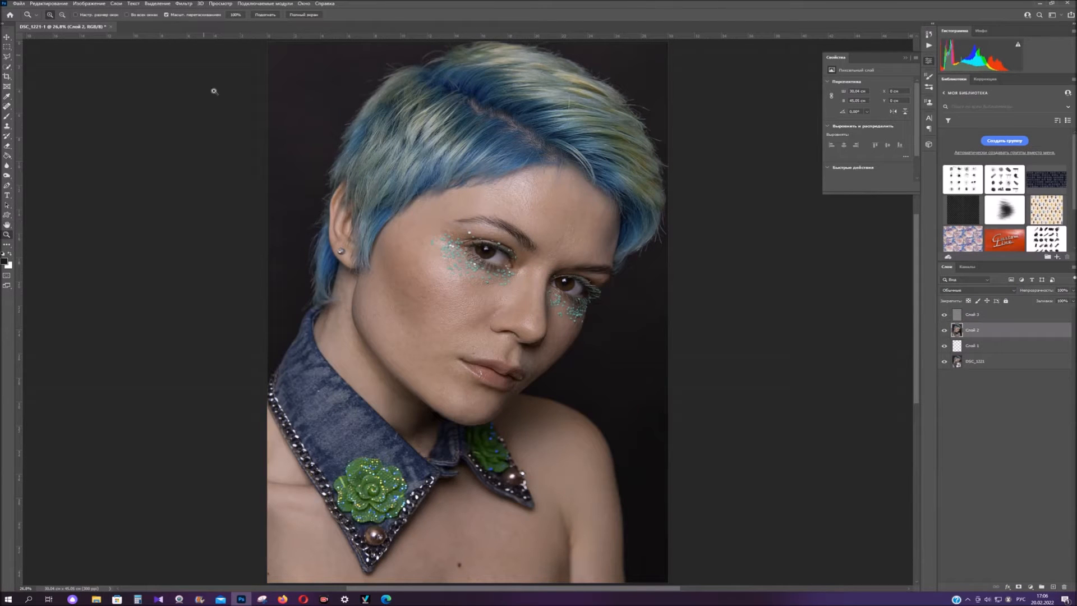
pyautogui.click(184, 3)
pyautogui.moveTo(241, 178)
pyautogui.click(323, 183)
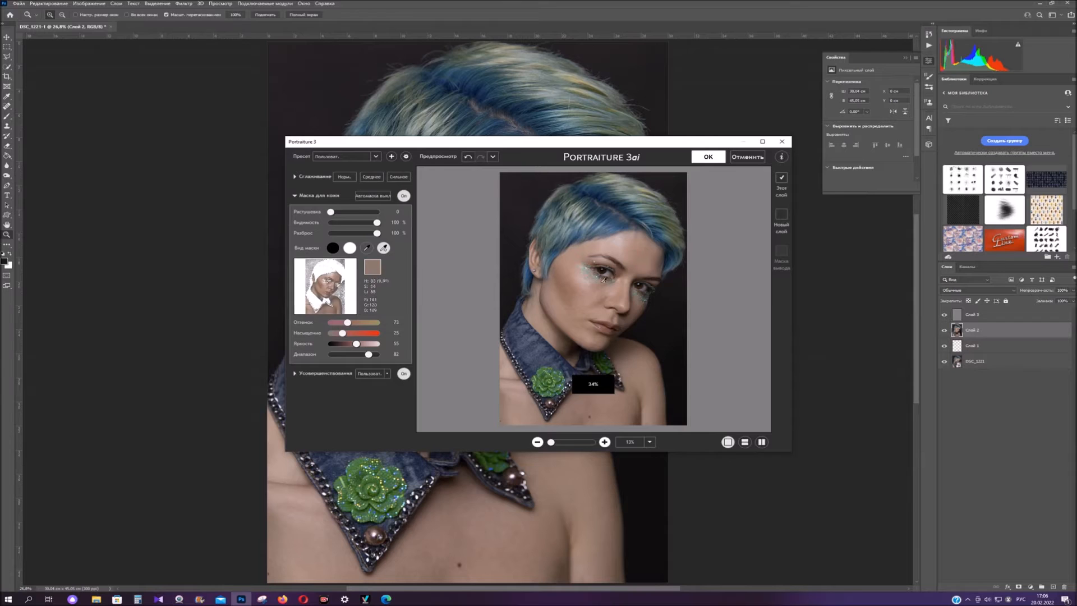
pyautogui.click(632, 254)
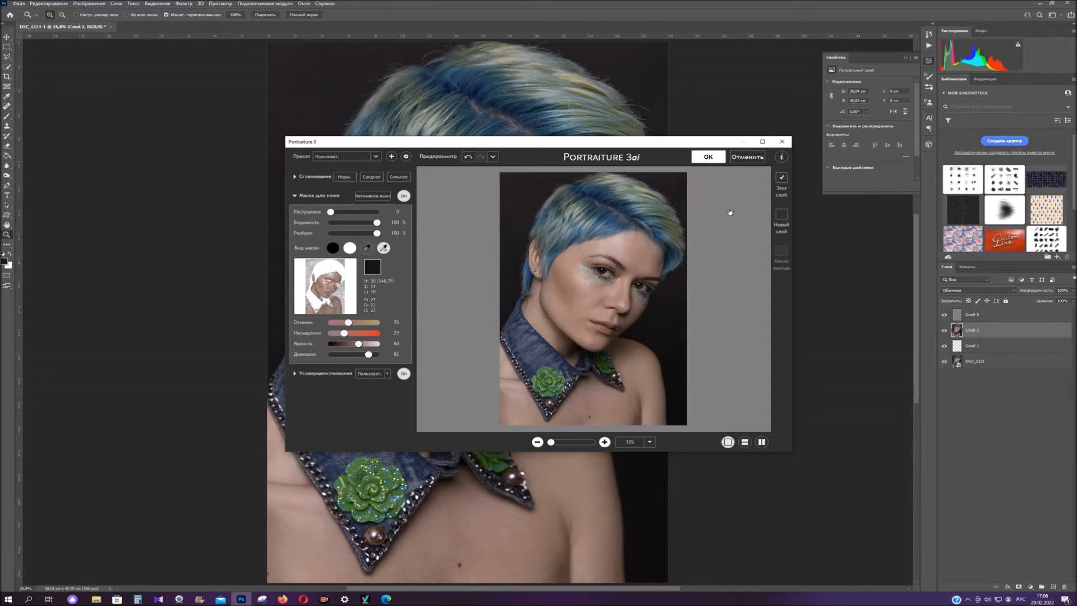
pyautogui.click(708, 156)
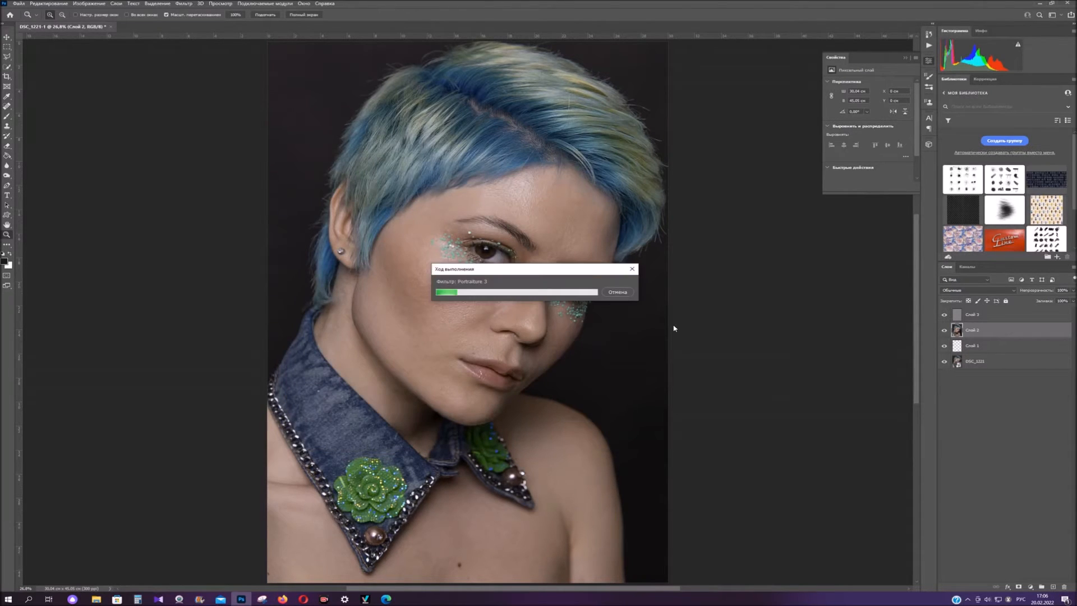
# Step: Blend the skin transitions on the lower merged layer with the Mixer Brush, adjusting the brush size for different areas
pyautogui.click(6, 116)
pyautogui.click(43, 140)
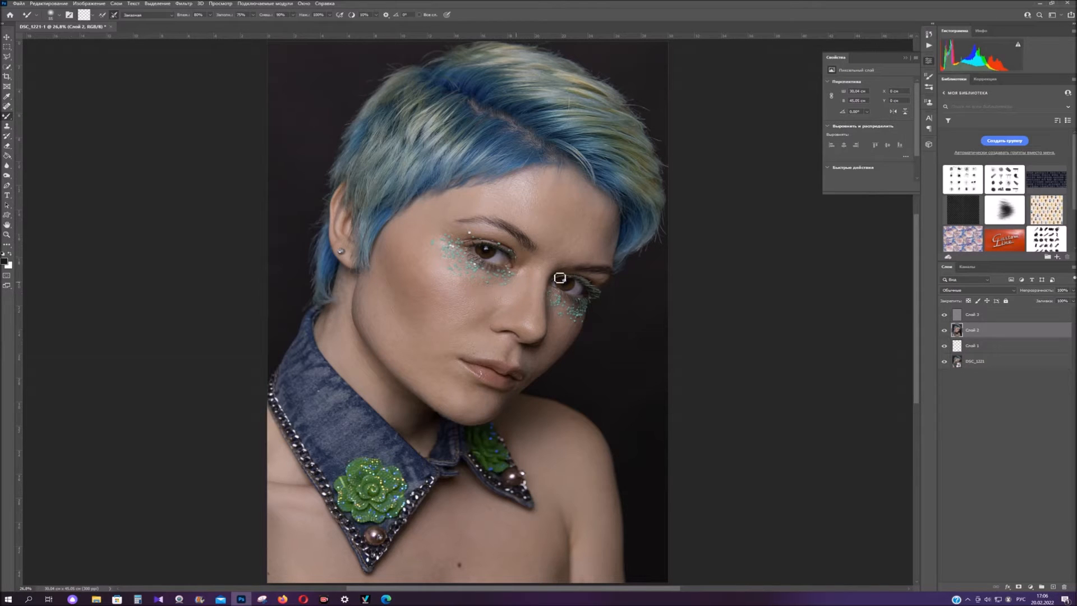
pyautogui.rightClick(558, 247)
pyautogui.click(554, 234)
pyautogui.rightClick(480, 349)
pyautogui.click(572, 353)
pyautogui.press('Return')
# Step: Compare the retouched skin around the eyes with the original DSC_1221 layer at 100% magnification
pyautogui.click(7, 235)
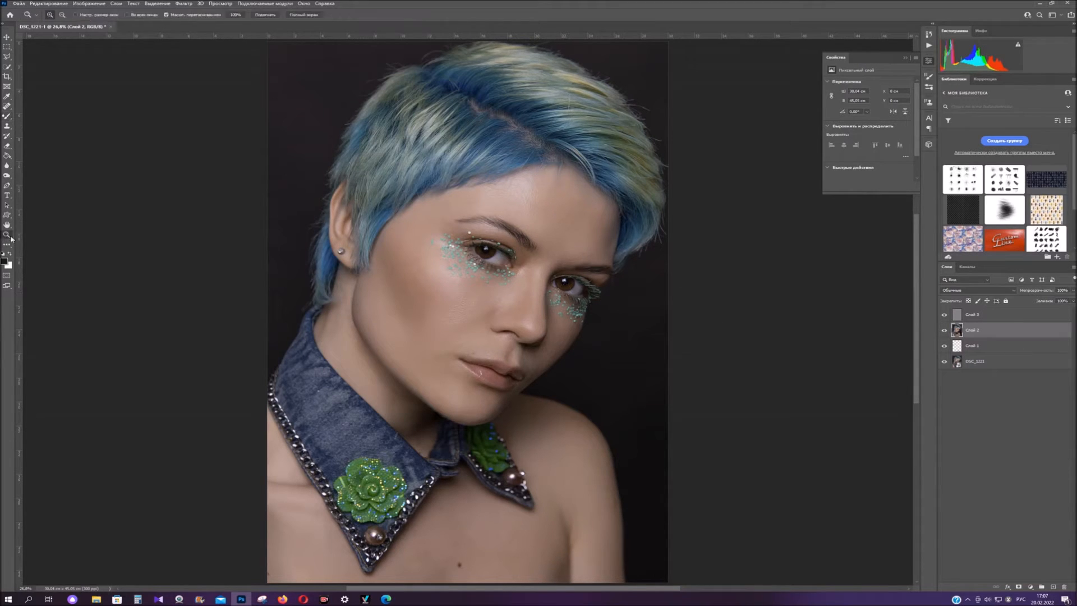
pyautogui.click(520, 250)
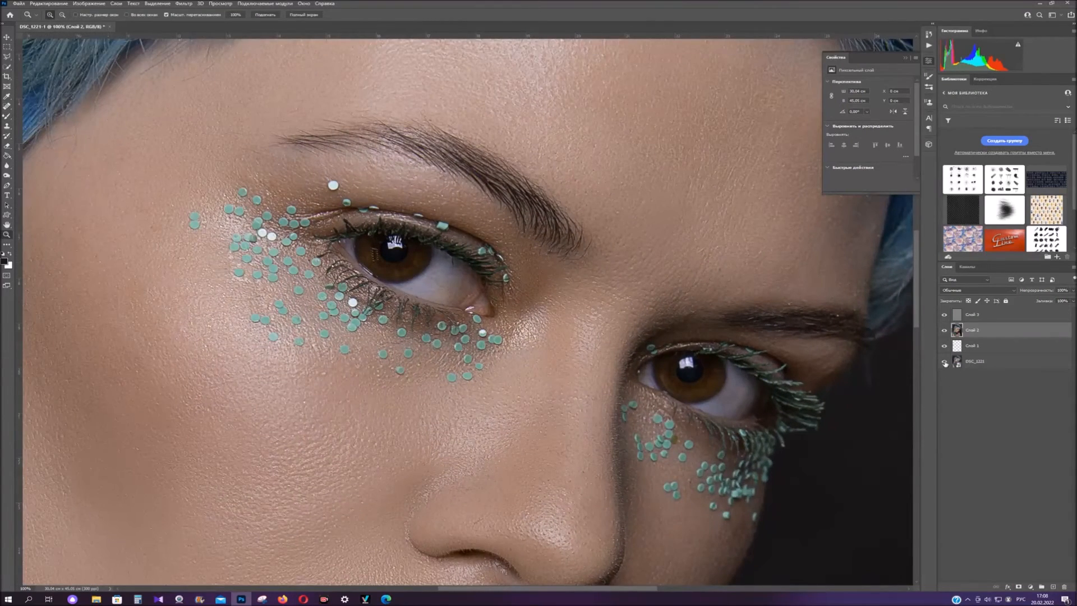
pyautogui.keyDown('alt'); pyautogui.click(942, 362); pyautogui.keyUp('alt')
pyautogui.keyDown('alt'); pyautogui.click(942, 361); pyautogui.keyUp('alt')
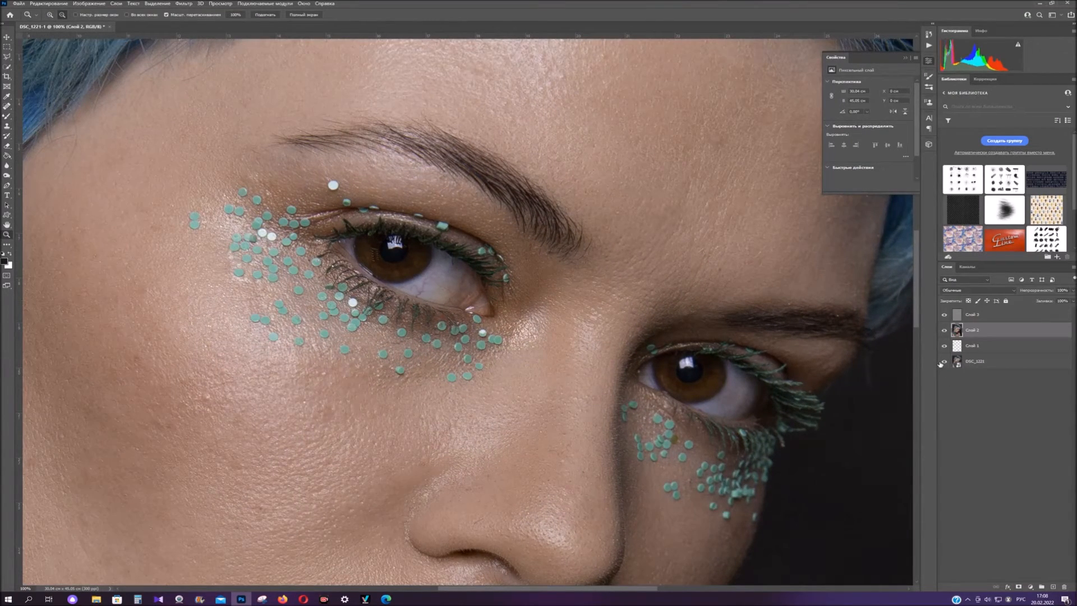
pyautogui.keyDown('alt'); pyautogui.click(940, 363); pyautogui.keyUp('alt')
pyautogui.keyDown('alt'); pyautogui.click(941, 363); pyautogui.keyUp('alt')
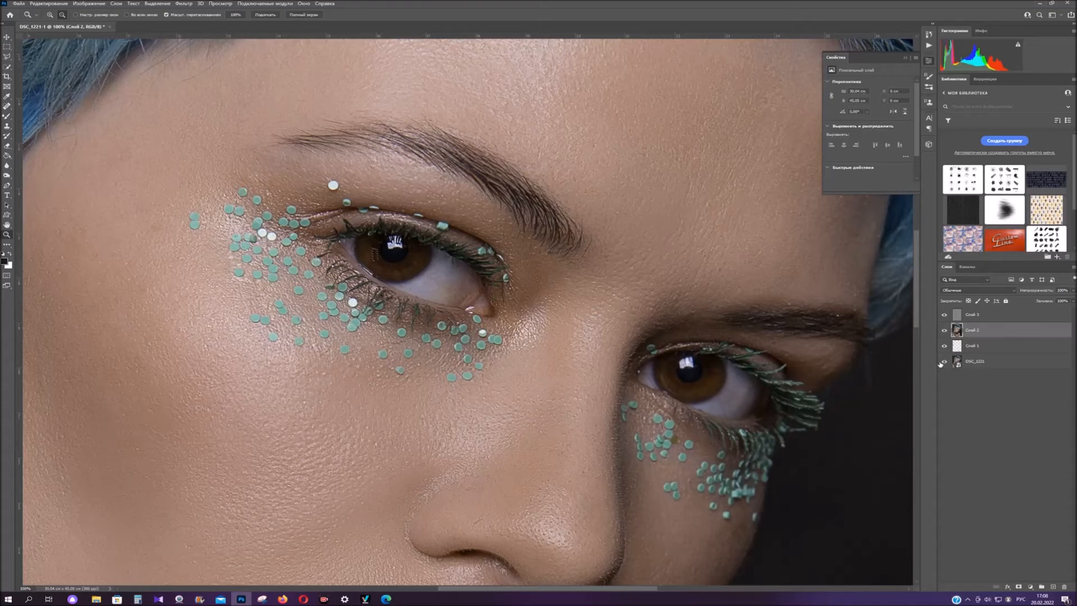
# Step: Lighten the irises of both eyes on the smoothed skin layer (Слой 2) using the Dodge tool with a reduced brush size
pyautogui.rightClick(7, 175)
pyautogui.click(39, 175)
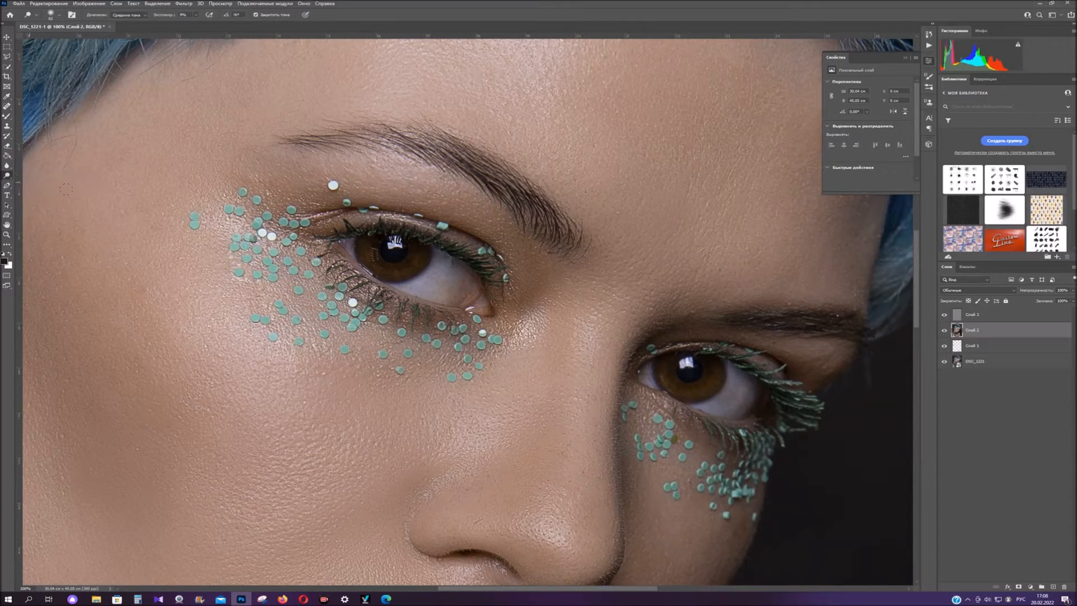
pyautogui.rightClick(459, 262)
pyautogui.moveTo(517, 284); pyautogui.dragTo(505, 284)
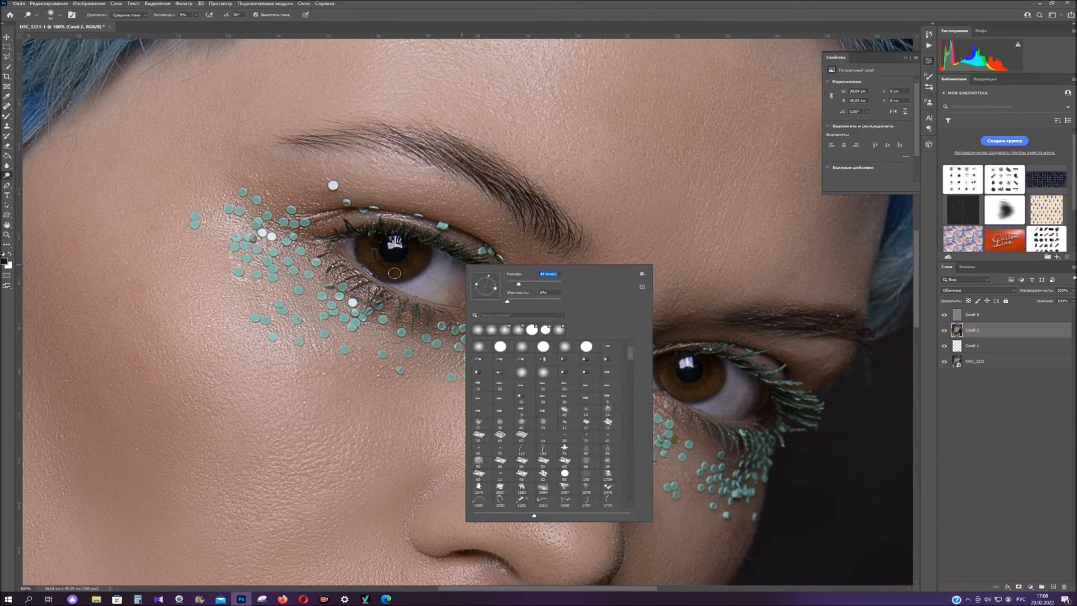
pyautogui.click(365, 252)
pyautogui.moveTo(367, 249)
pyautogui.mouseDown()
pyautogui.moveTo(399, 277)
pyautogui.moveTo(386, 270)
pyautogui.moveTo(419, 255)
pyautogui.moveTo(374, 266)
pyautogui.mouseUp()
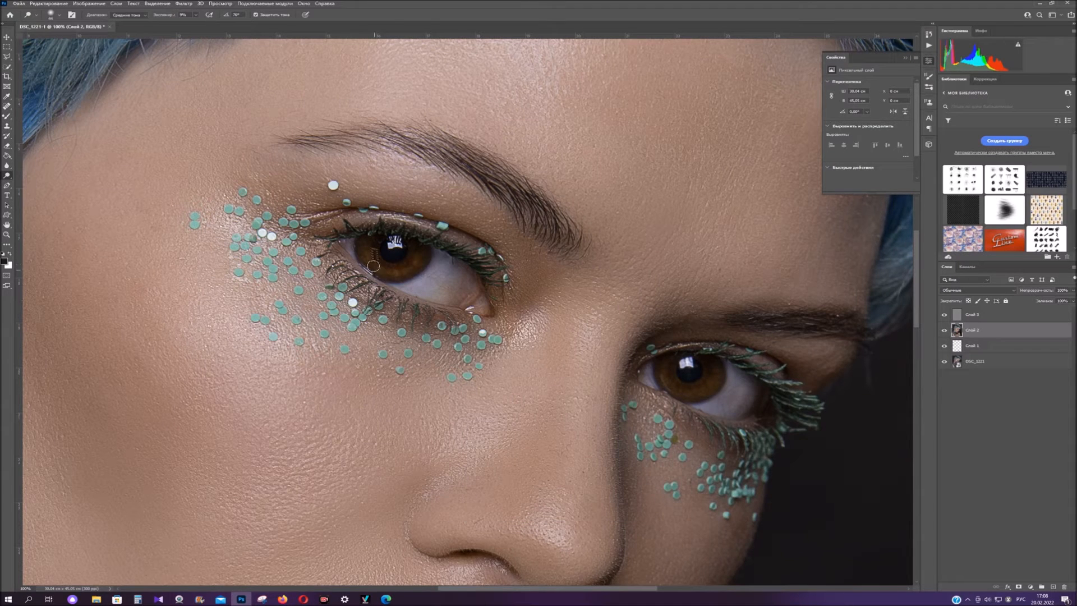
pyautogui.moveTo(680, 387)
pyautogui.mouseDown()
pyautogui.moveTo(699, 386)
pyautogui.moveTo(666, 379)
pyautogui.mouseUp()
# Step: Lighten the eye details on the High Pass layer (Слой 3) using the Dodge tool with a smaller soft brush
pyautogui.click(979, 315)
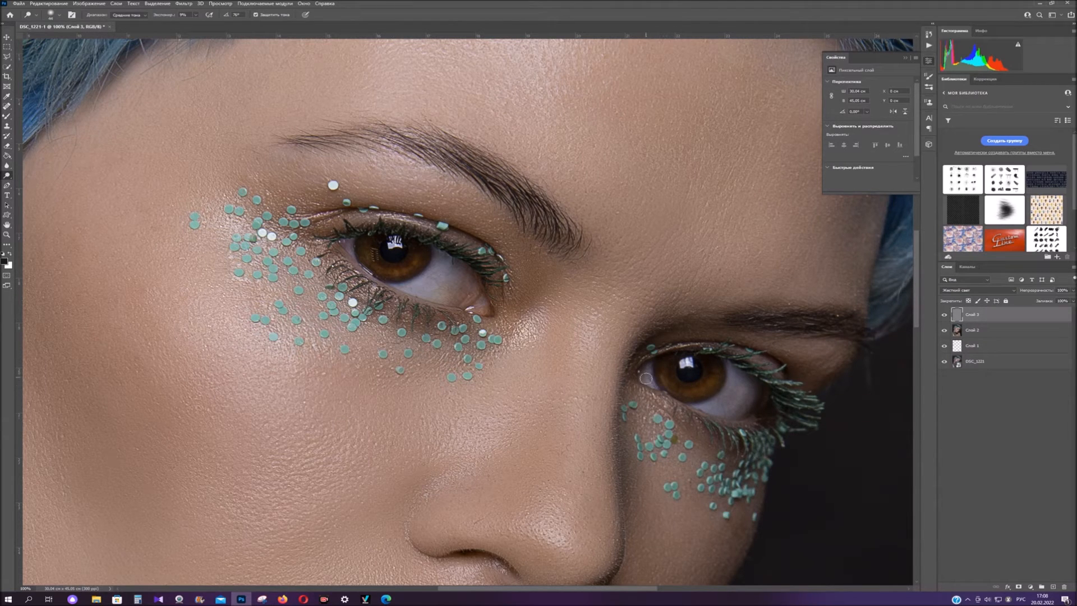
pyautogui.rightClick(763, 380)
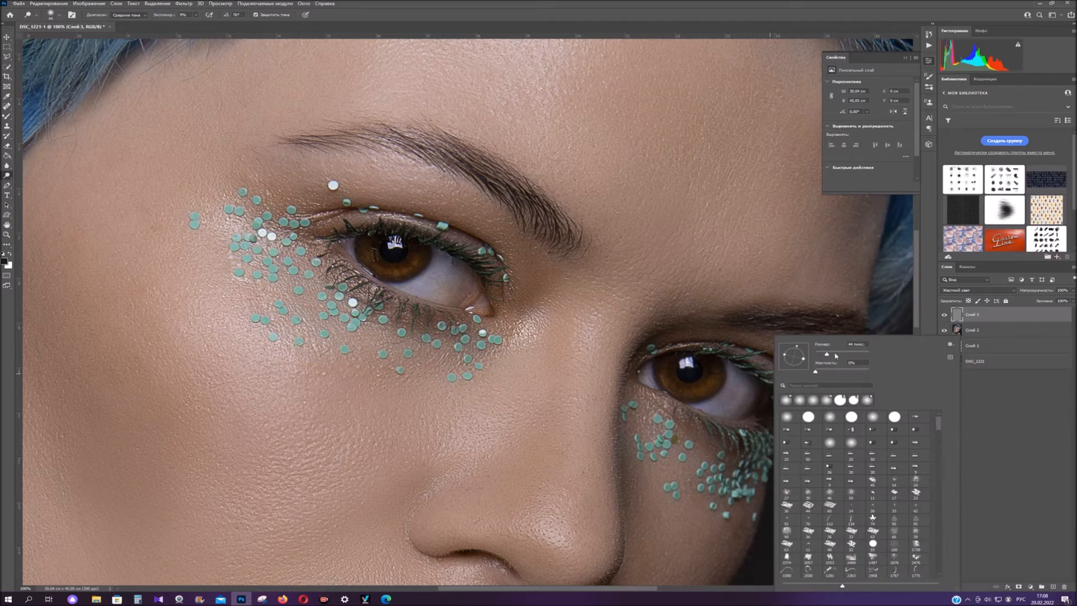
pyautogui.press('Escape')
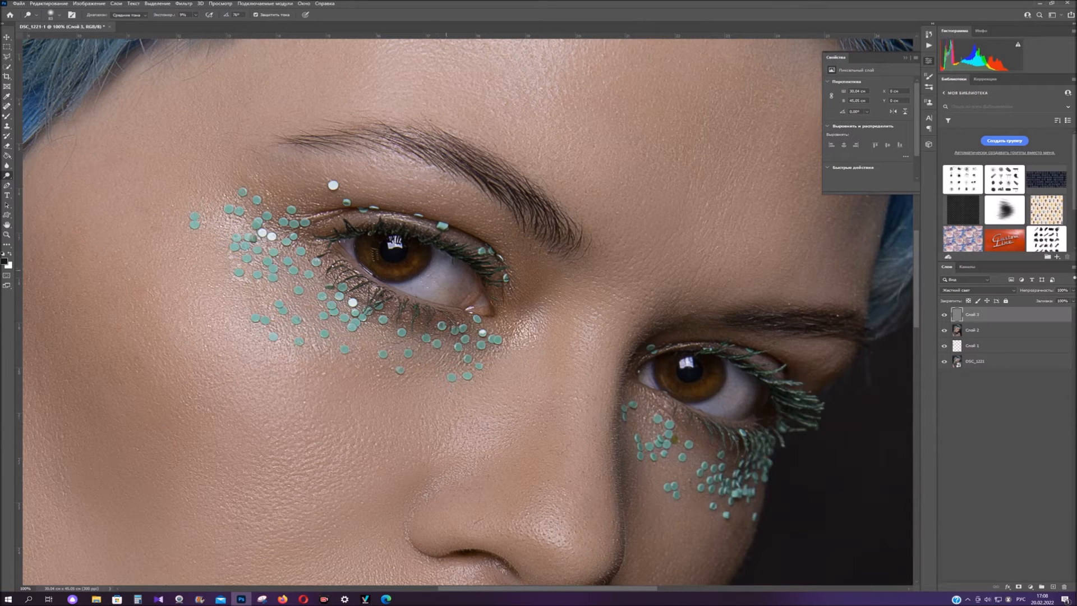
pyautogui.rightClick(459, 278)
pyautogui.moveTo(519, 297); pyautogui.dragTo(511, 297)
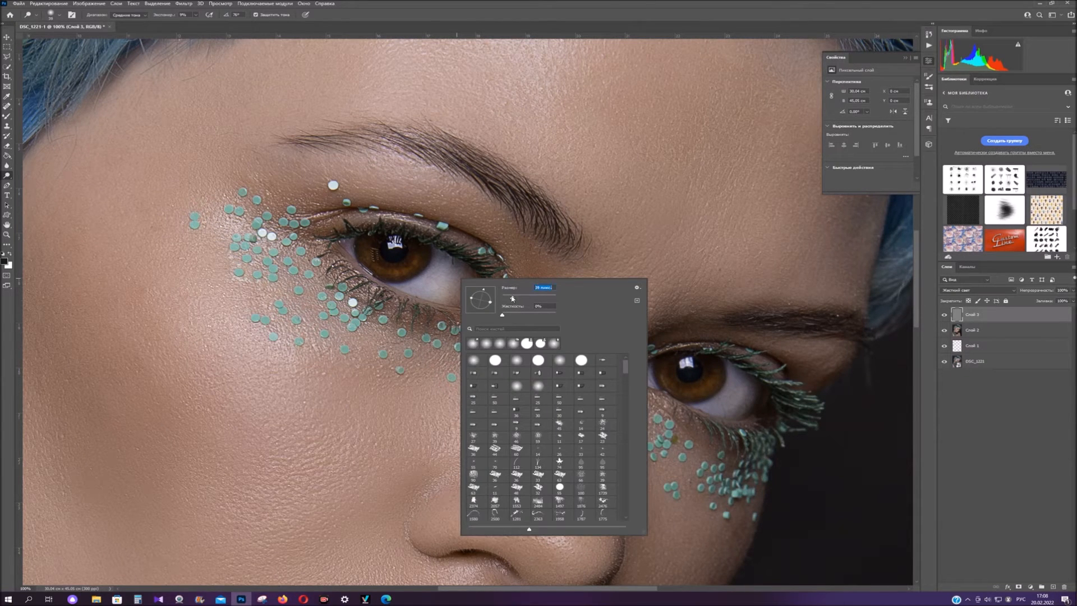
pyautogui.click(347, 246)
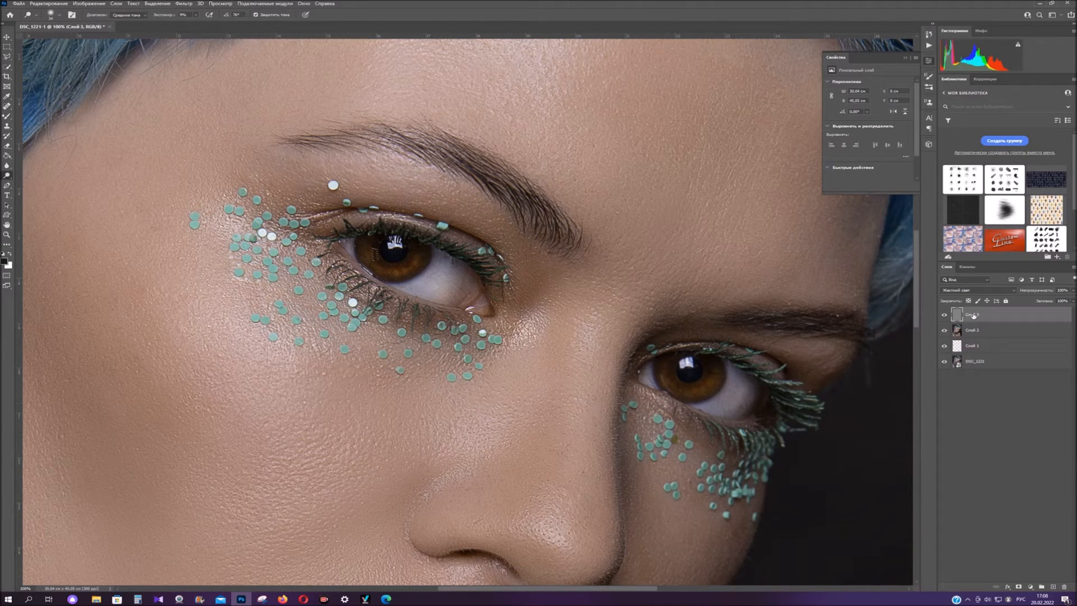
# Step: Dodge the eye whites and inner corner on Слой 2, and refine the eyes on Слой 3 with a smaller brush
pyautogui.click(961, 330)
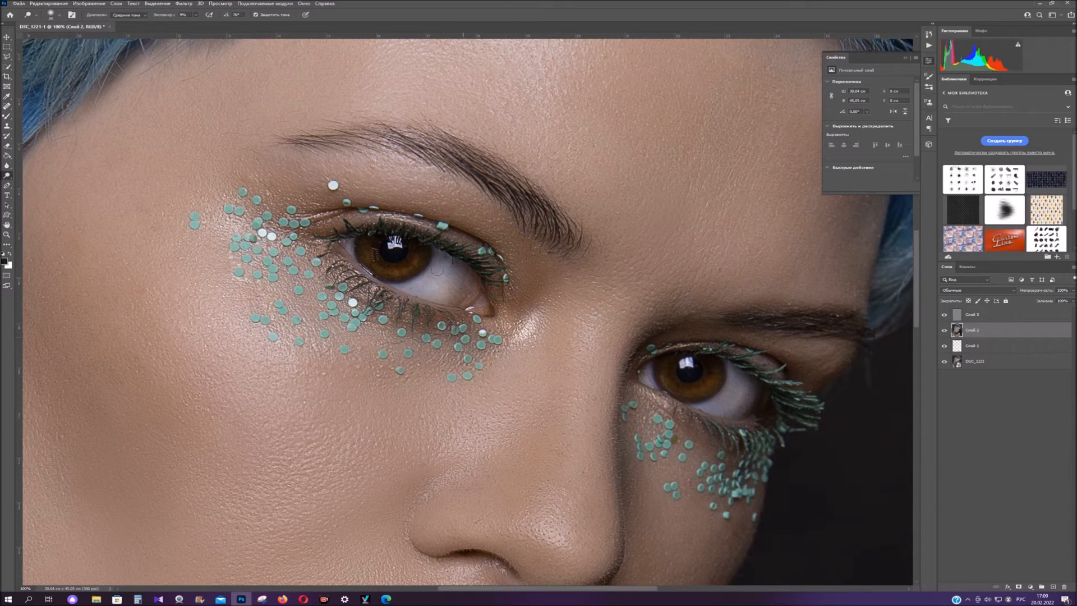
pyautogui.hotkey('alt', ']')
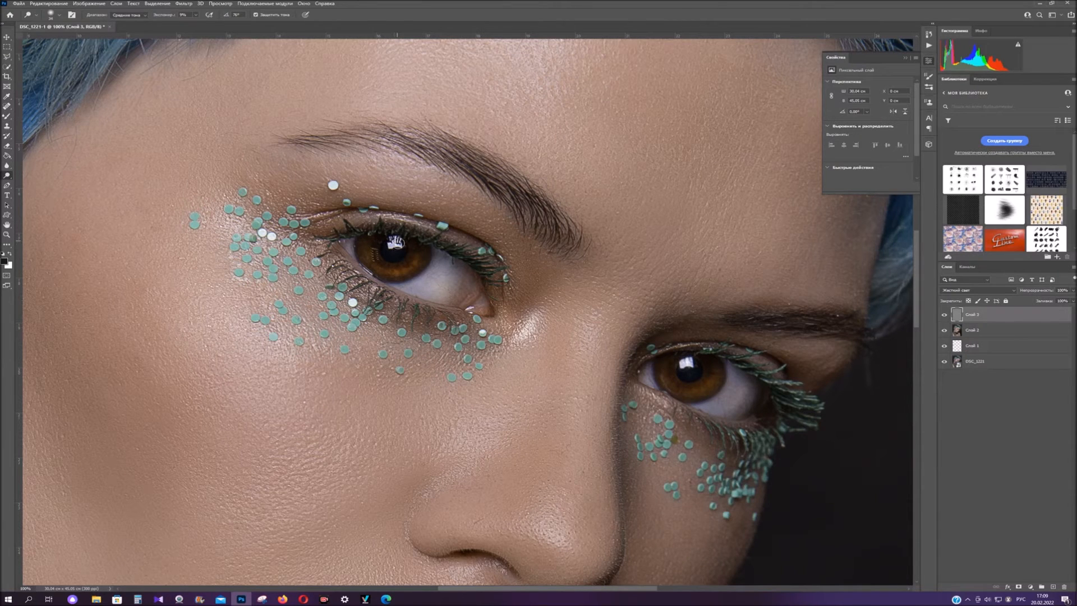
pyautogui.rightClick(427, 299)
pyautogui.moveTo(482, 321); pyautogui.dragTo(478, 321)
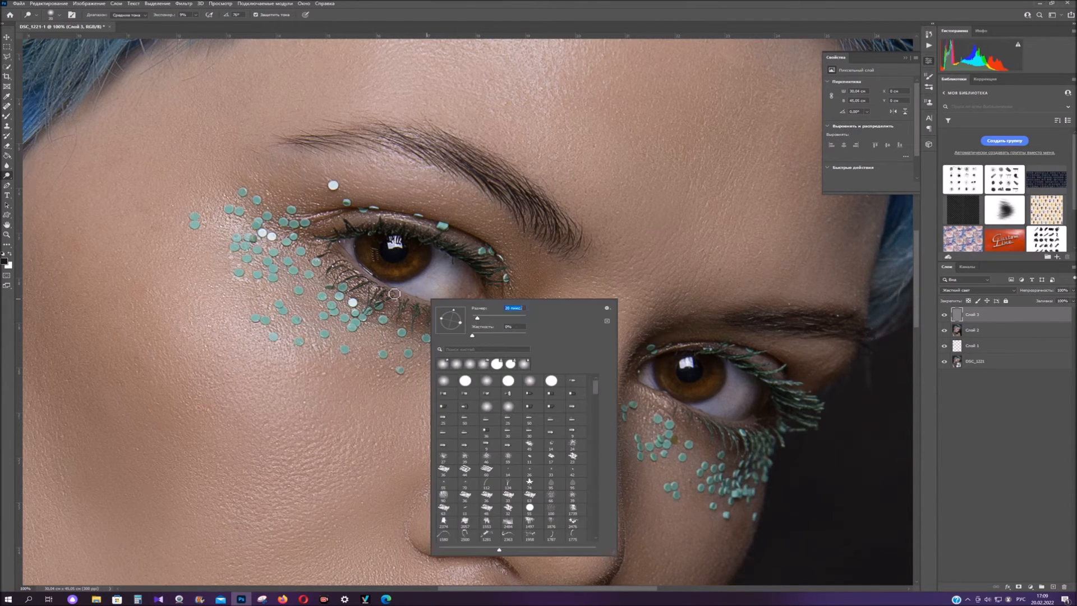
pyautogui.click(363, 270)
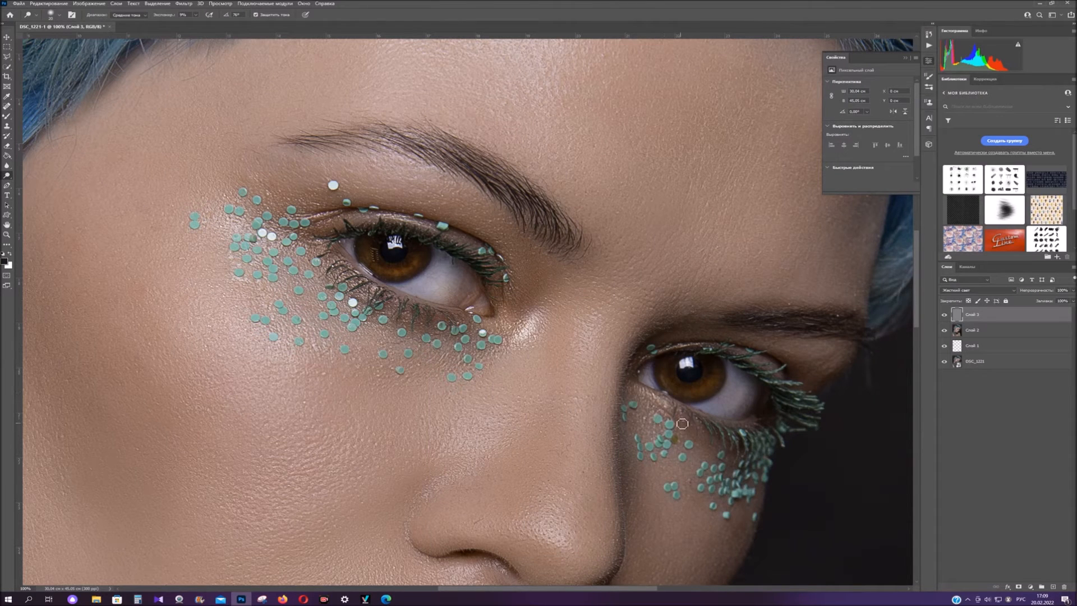
# Step: Dodge along the eyelids of both eyes on the smoothed skin layer (Слой 2)
pyautogui.hotkey('alt', '[')
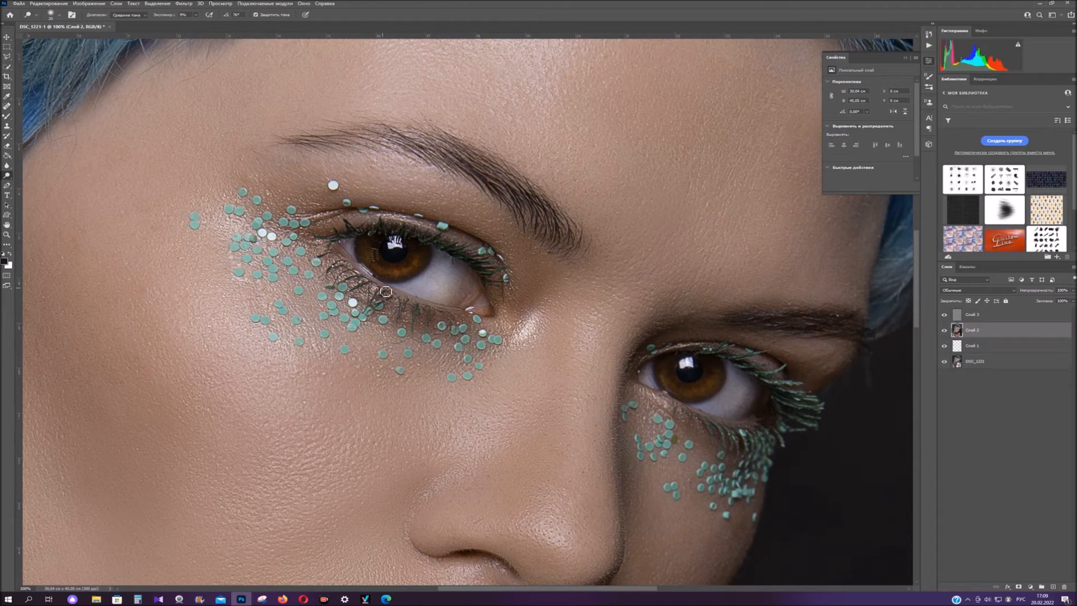
pyautogui.rightClick(386, 292)
pyautogui.moveTo(359, 282)
pyautogui.mouseDown()
pyautogui.moveTo(351, 269)
pyautogui.moveTo(398, 303)
pyautogui.mouseUp()
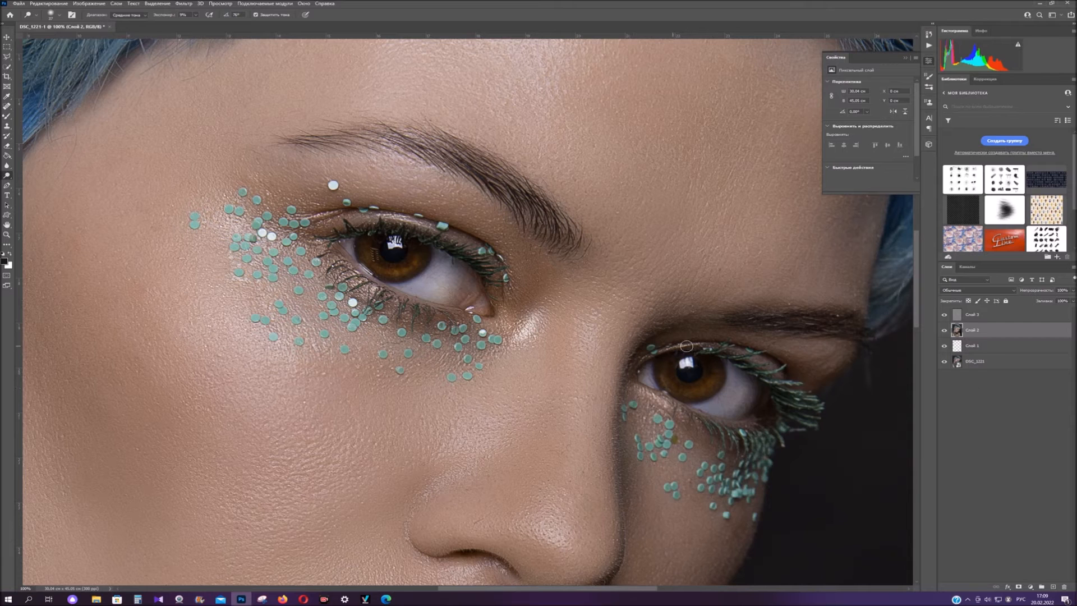
# Step: Compare the whole retouched portrait with the original DSC_1221 layer
pyautogui.click(945, 362)
pyautogui.click(945, 362)
pyautogui.press('z')
pyautogui.hotkey('ctrl', '0')
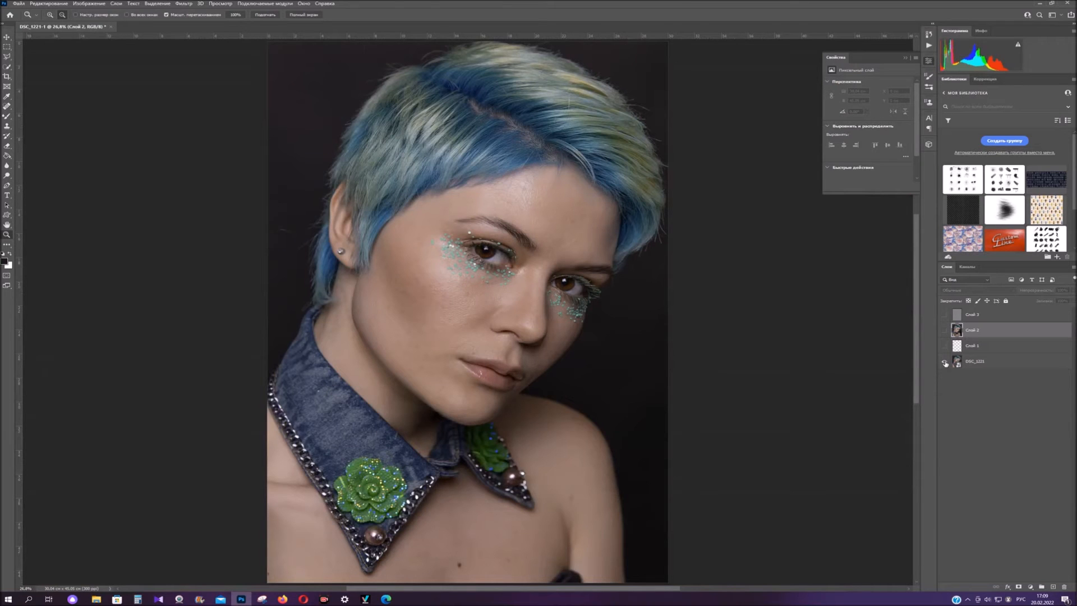
# Step: Add a new layer above the High Pass layer in Soft Light (Мягкий свет) mode, filled with 50% neutral gray
pyautogui.click(987, 314)
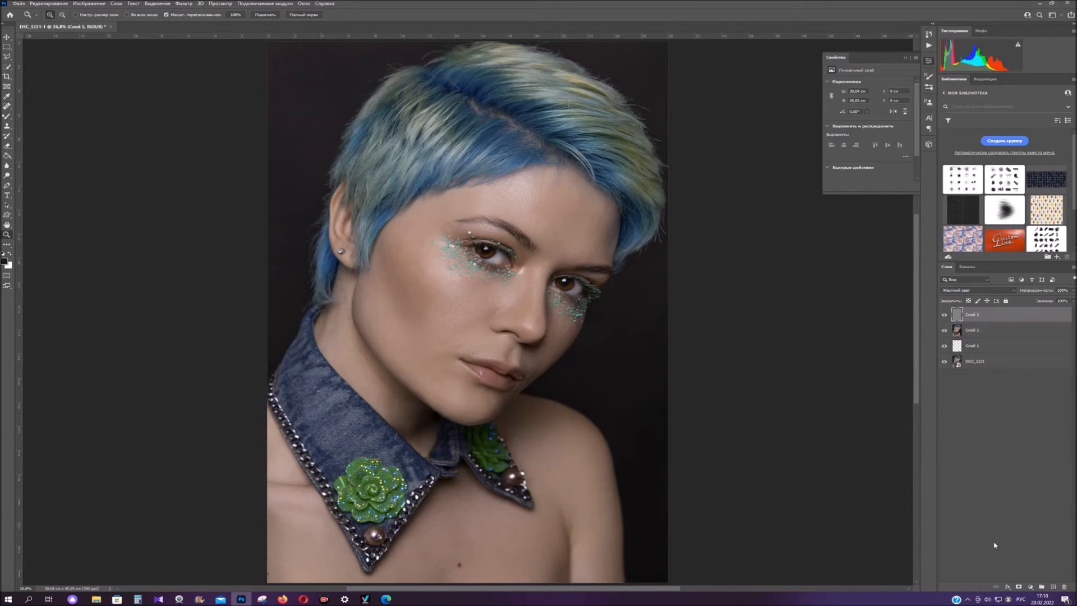
pyautogui.keyDown('alt'); pyautogui.click(1052, 587); pyautogui.keyUp('alt')
pyautogui.click(460, 212)
pyautogui.click(431, 324)
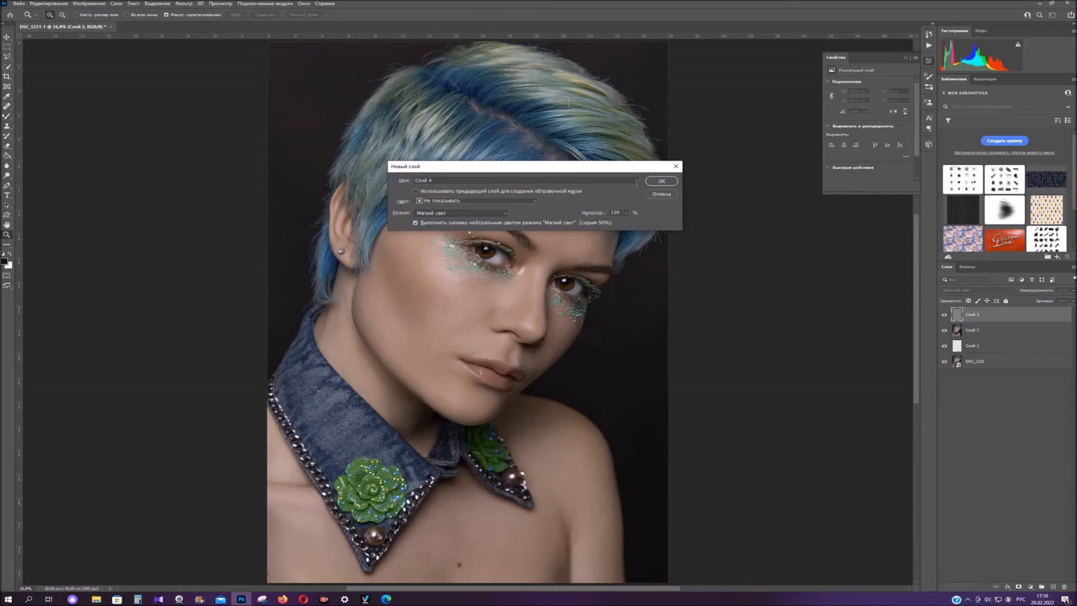
pyautogui.press('Return')
# Step: Lighten the hair highlights on the smoothed skin layer (Слой 2) using the Dodge tool with an enlarged brush
pyautogui.press('o')
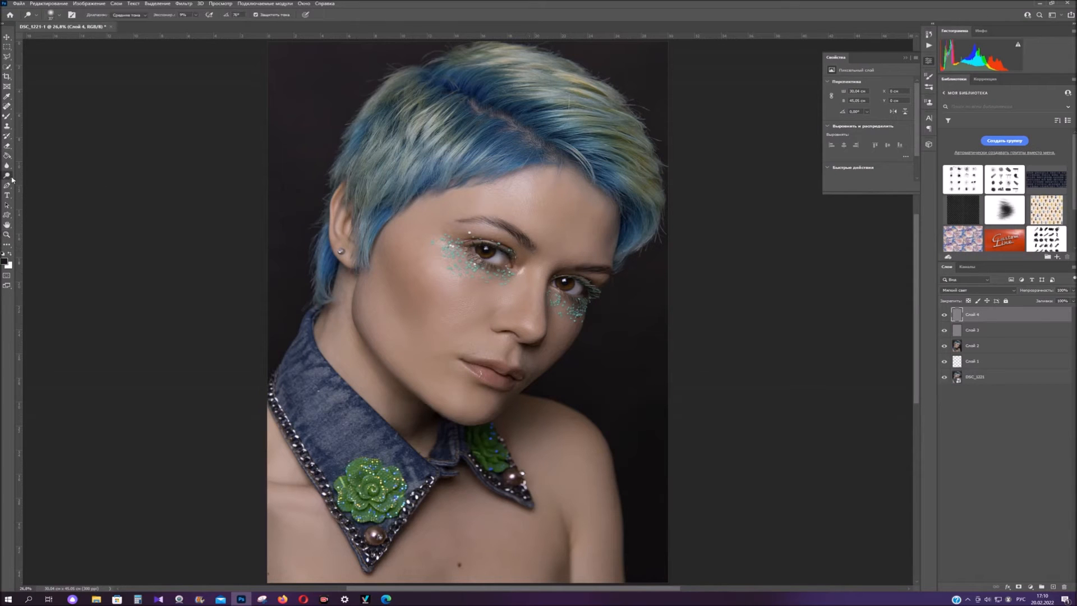
pyautogui.rightClick(602, 153)
pyautogui.click(683, 170)
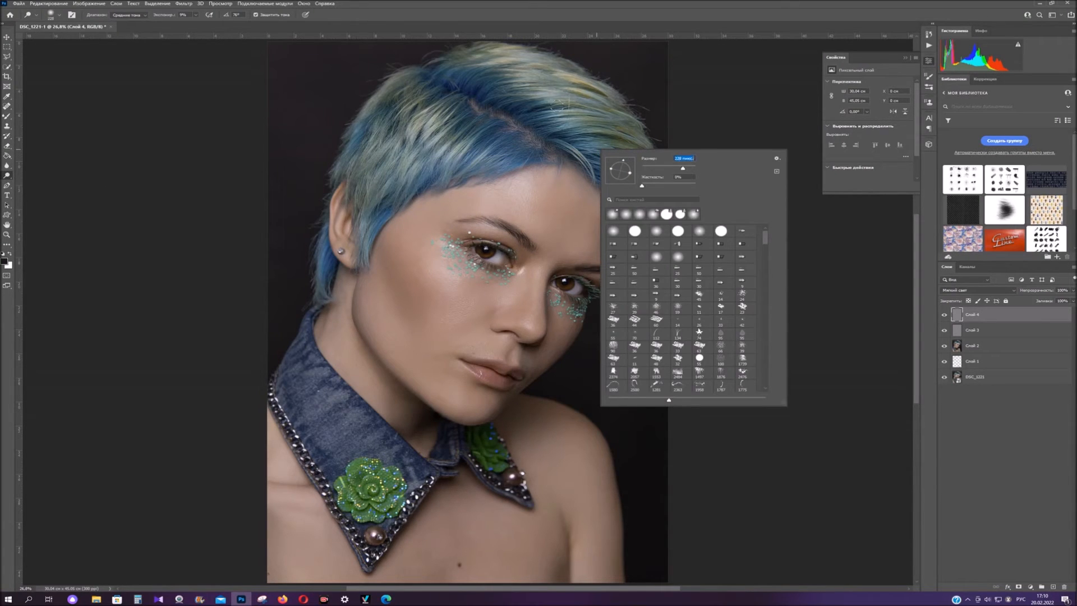
pyautogui.press('Return')
pyautogui.click(967, 345)
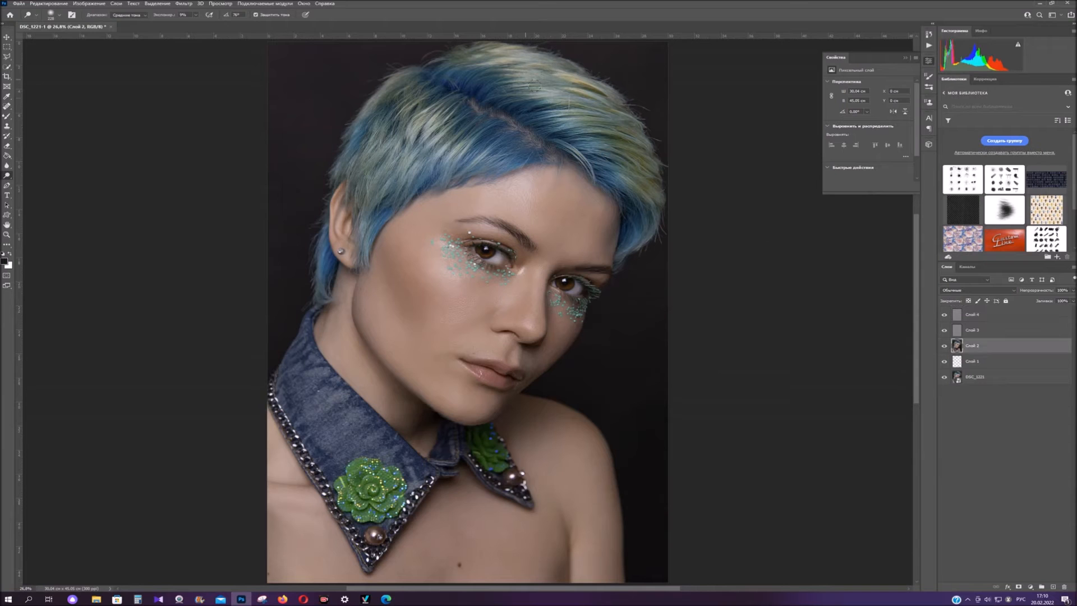
pyautogui.moveTo(540, 91); pyautogui.dragTo(603, 154)
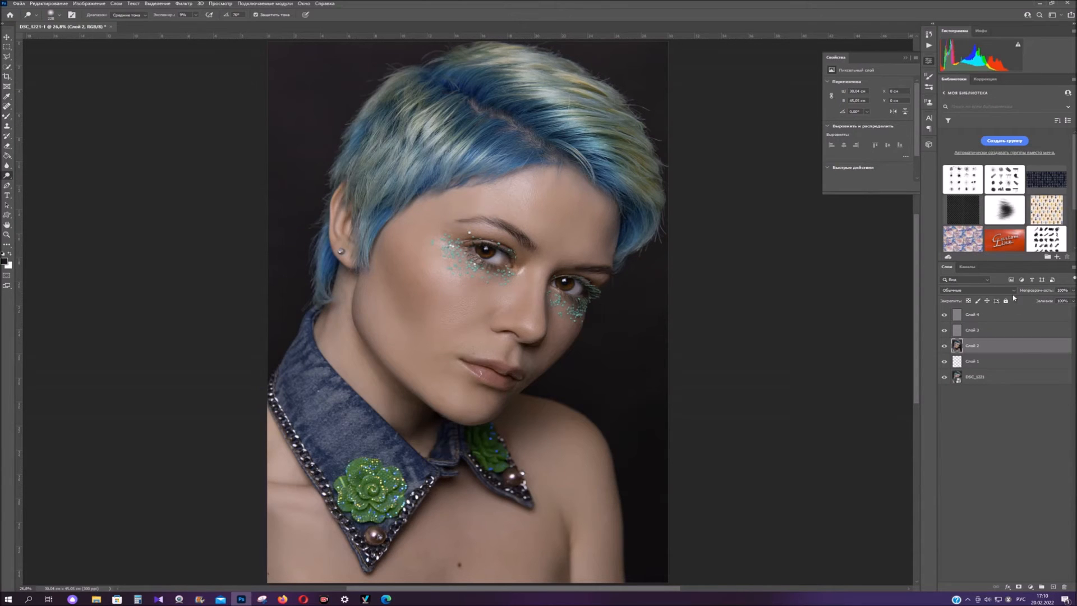
# Step: Dodge the broad skin highlights of the face on the Soft Light gray layer (Слой 4), varying the large brush size
pyautogui.click(1004, 314)
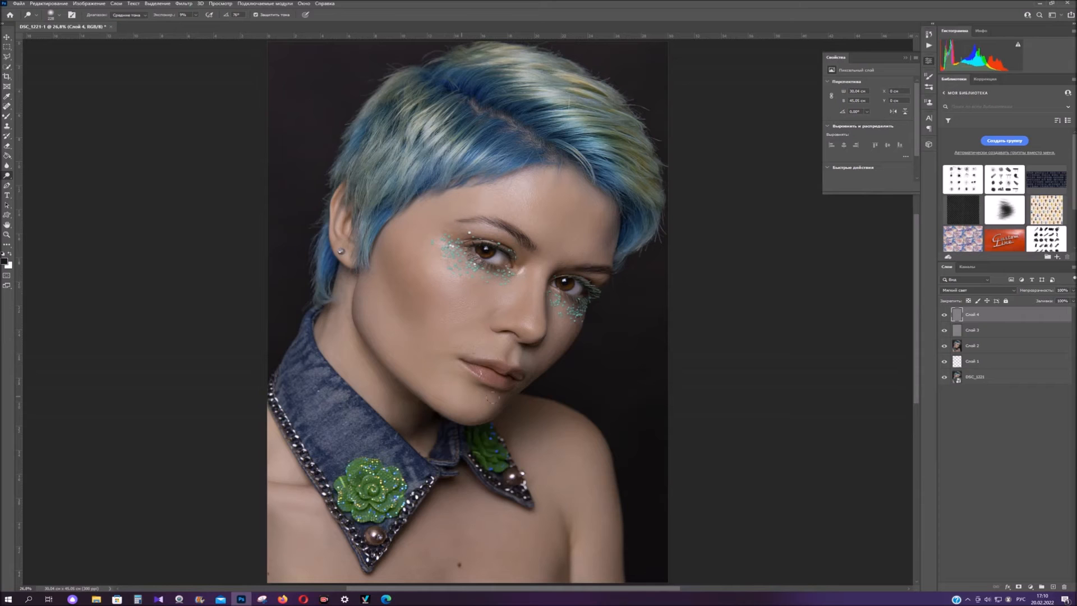
pyautogui.rightClick(506, 397)
pyautogui.moveTo(596, 355); pyautogui.dragTo(603, 355)
pyautogui.press('Return')
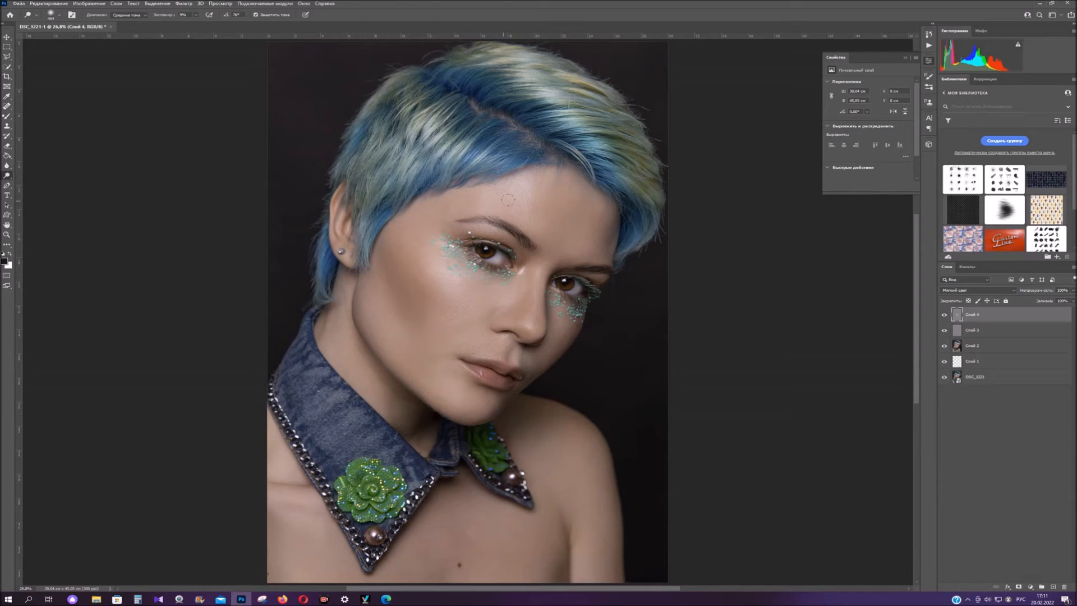
pyautogui.rightClick(622, 241)
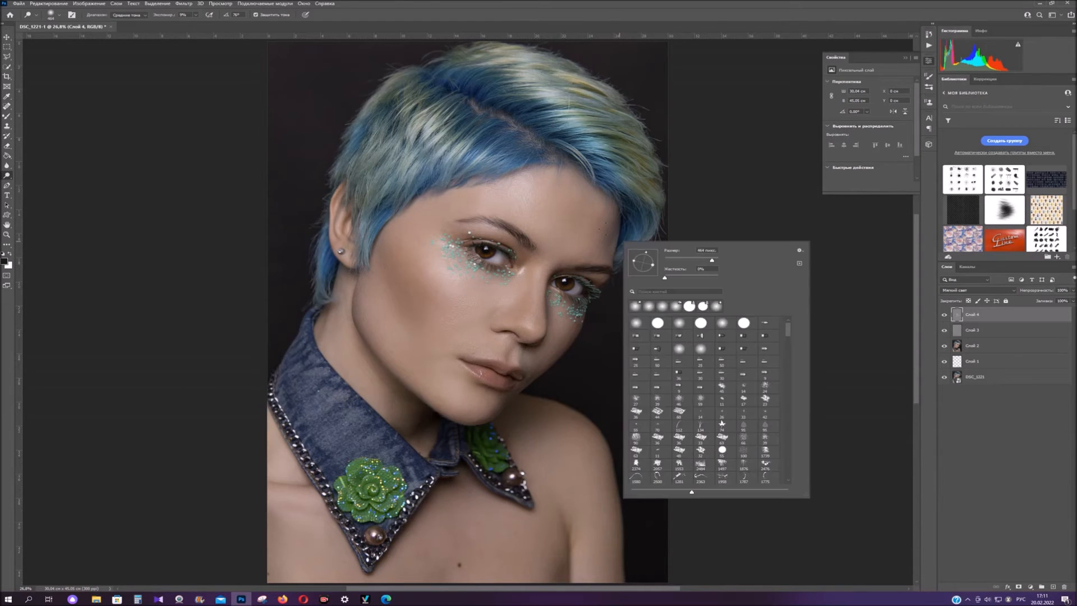
pyautogui.moveTo(712, 260); pyautogui.dragTo(707, 260)
pyautogui.press('Return')
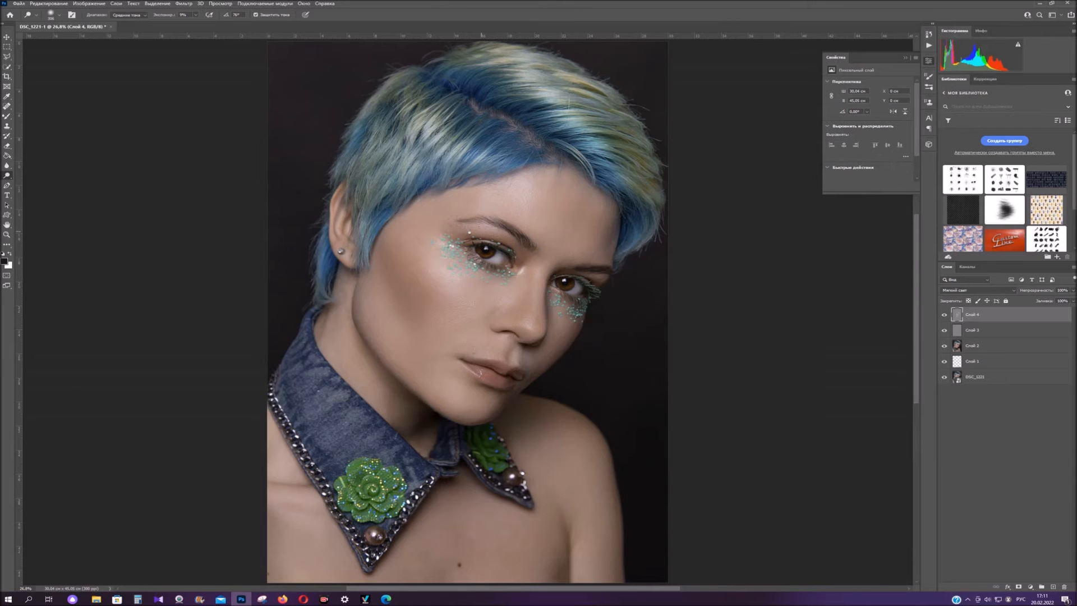
# Step: Dodge the smaller highlights around the nose and lips on the Soft Light gray layer with progressively smaller brushes
pyautogui.rightClick(598, 231)
pyautogui.moveTo(677, 252); pyautogui.dragTo(668, 252)
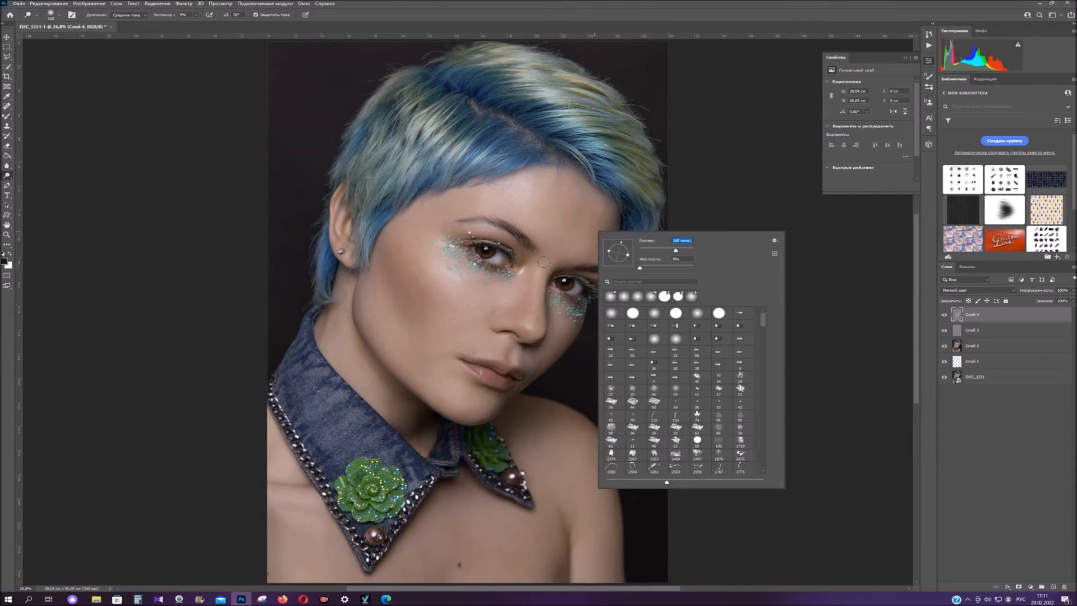
pyautogui.press('Return')
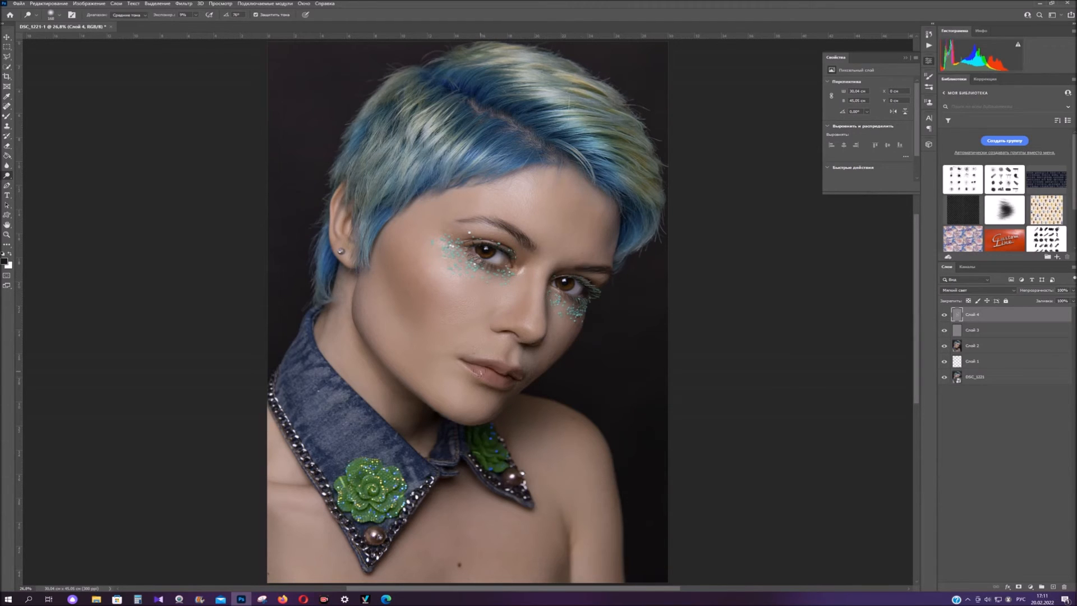
pyautogui.rightClick(538, 371)
pyautogui.moveTo(615, 353); pyautogui.dragTo(610, 353)
pyautogui.press('Return')
# Step: Dodge the lips and facial highlights on the High Pass layer (Слой 3) with varied brush sizes, and reselect the Soft Light layer
pyautogui.click(972, 329)
pyautogui.rightClick(558, 353)
pyautogui.moveTo(609, 354); pyautogui.dragTo(605, 353)
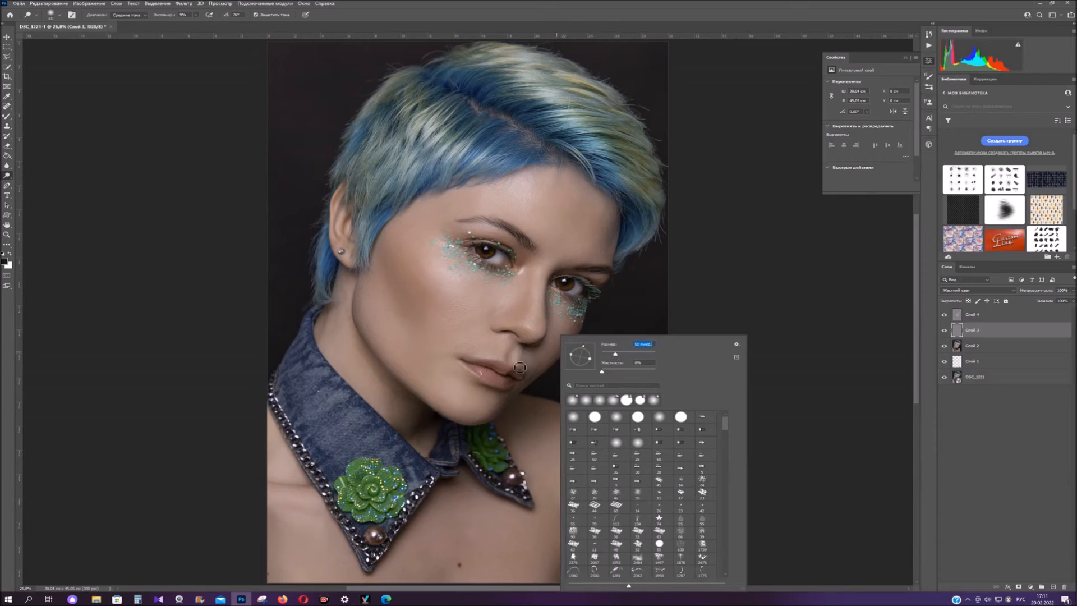
pyautogui.press('Return')
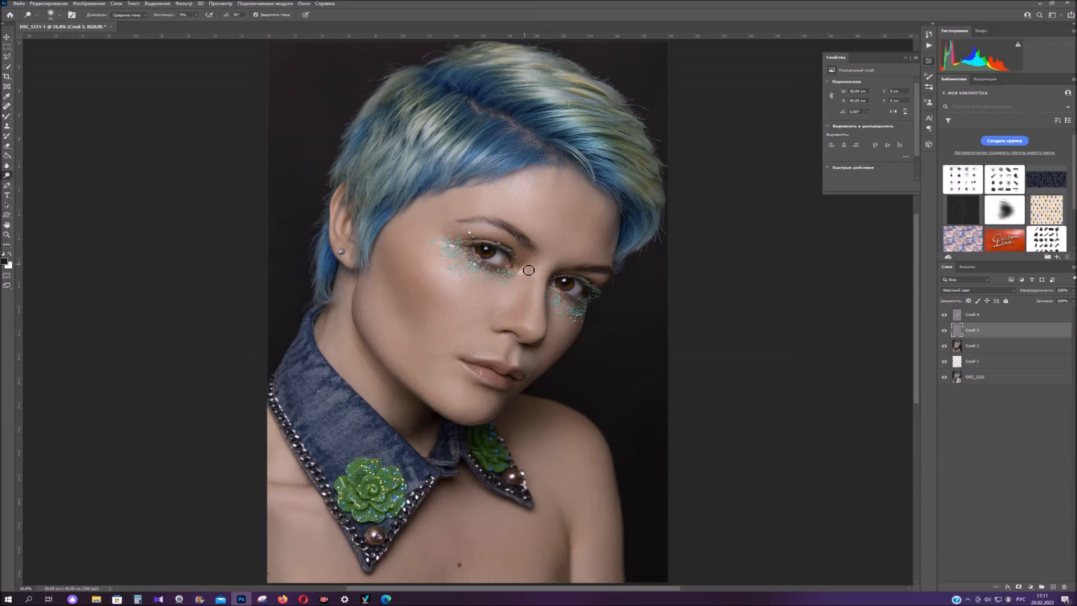
pyautogui.rightClick(489, 235)
pyautogui.moveTo(562, 245); pyautogui.dragTo(579, 244)
pyautogui.press('Return')
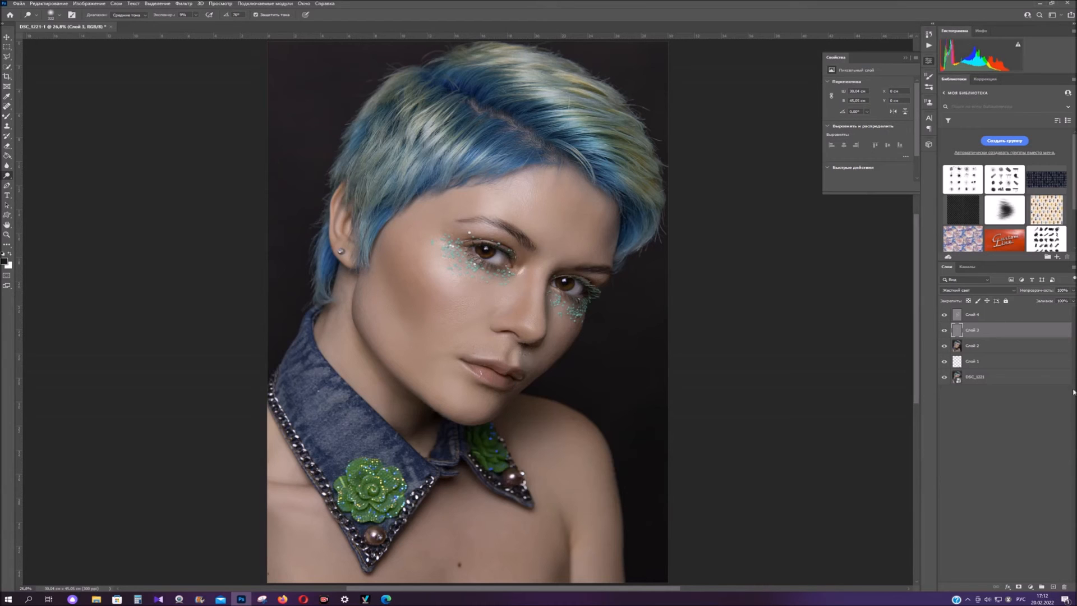
pyautogui.click(1006, 318)
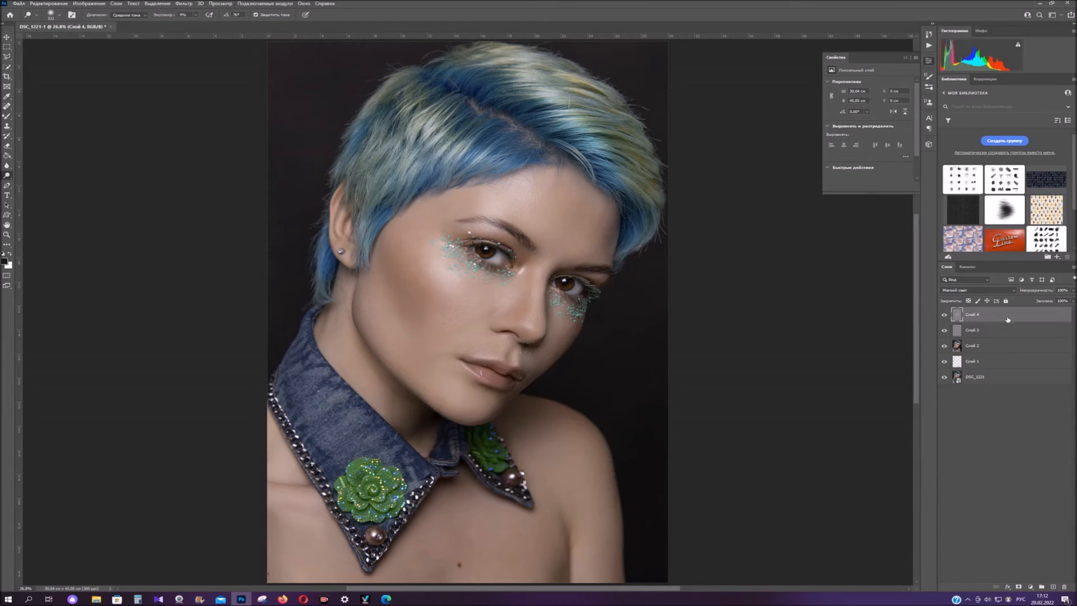
# Step: Switch to the Burn tool and darken the face and neck contours on the Soft Light layer (Слой 4) with a soft brush
pyautogui.rightClick(7, 176)
pyautogui.click(45, 183)
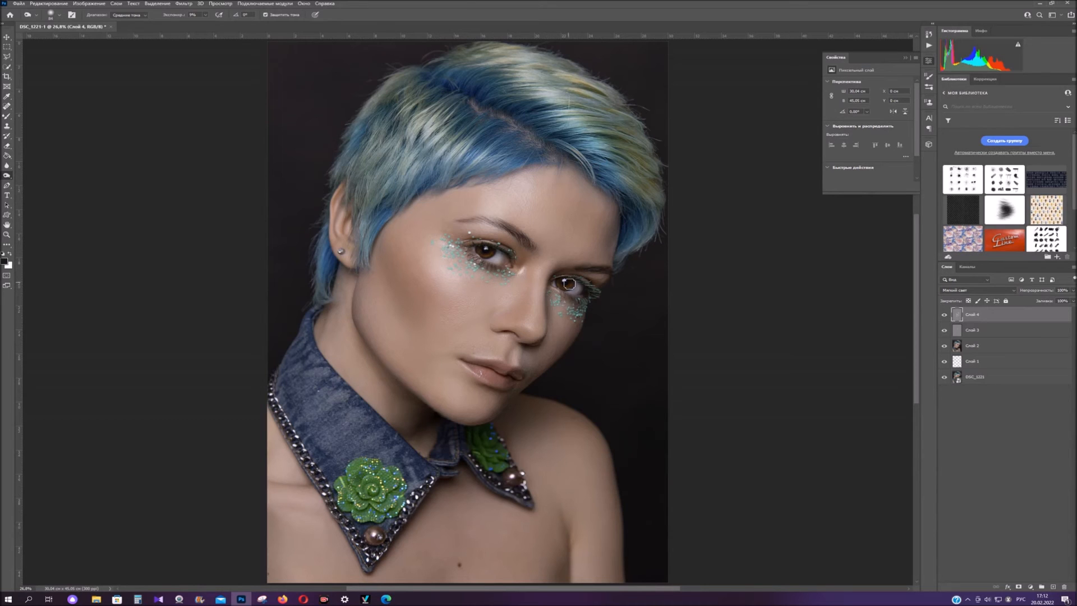
pyautogui.rightClick(534, 263)
pyautogui.click(621, 282)
pyautogui.press('Return')
pyautogui.rightClick(611, 276)
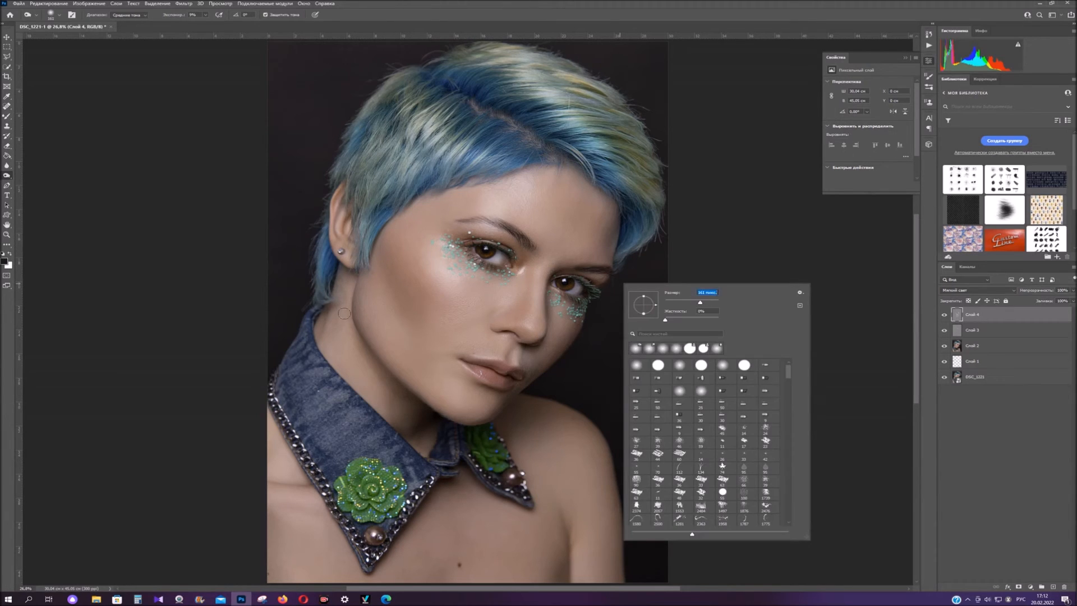
pyautogui.press('Return')
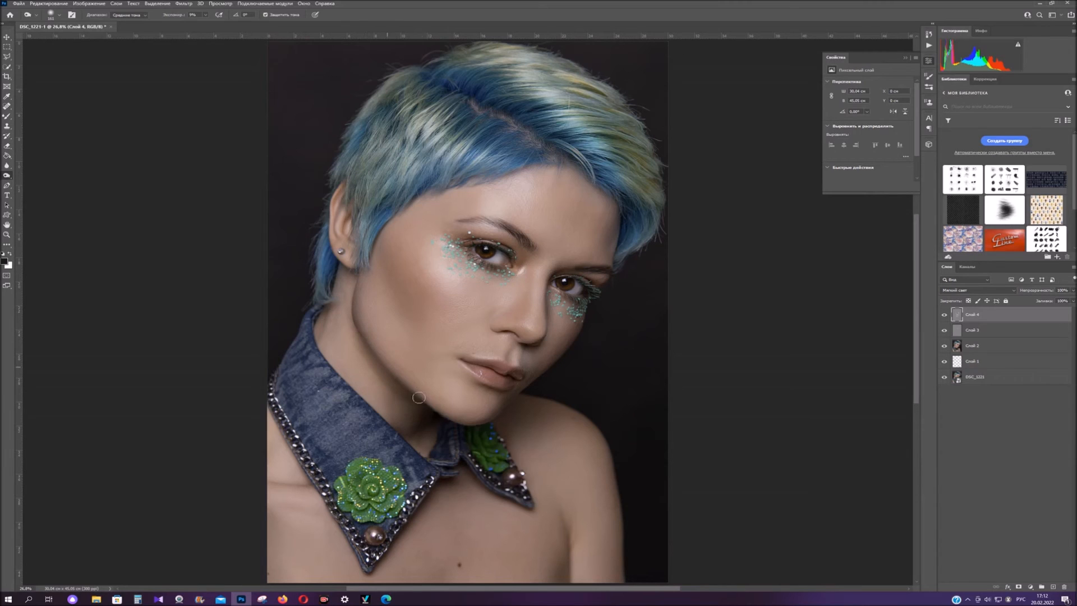
# Step: Burn the broad shadow areas on the Soft Light layer with a much larger brush, and select Слой 2
pyautogui.rightClick(482, 370)
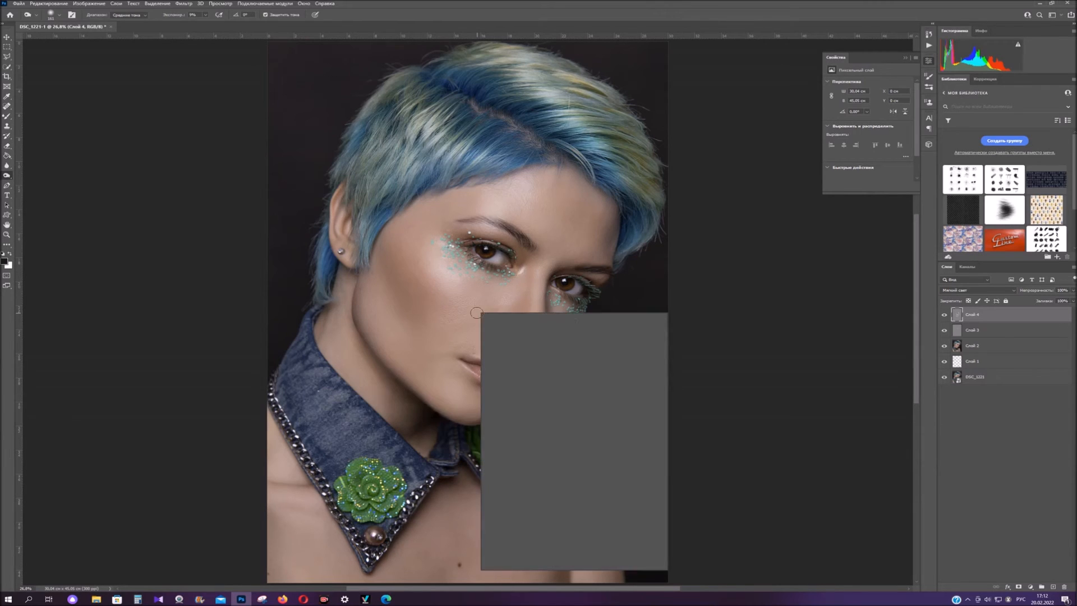
pyautogui.moveTo(569, 333); pyautogui.dragTo(575, 333)
pyautogui.press('Return')
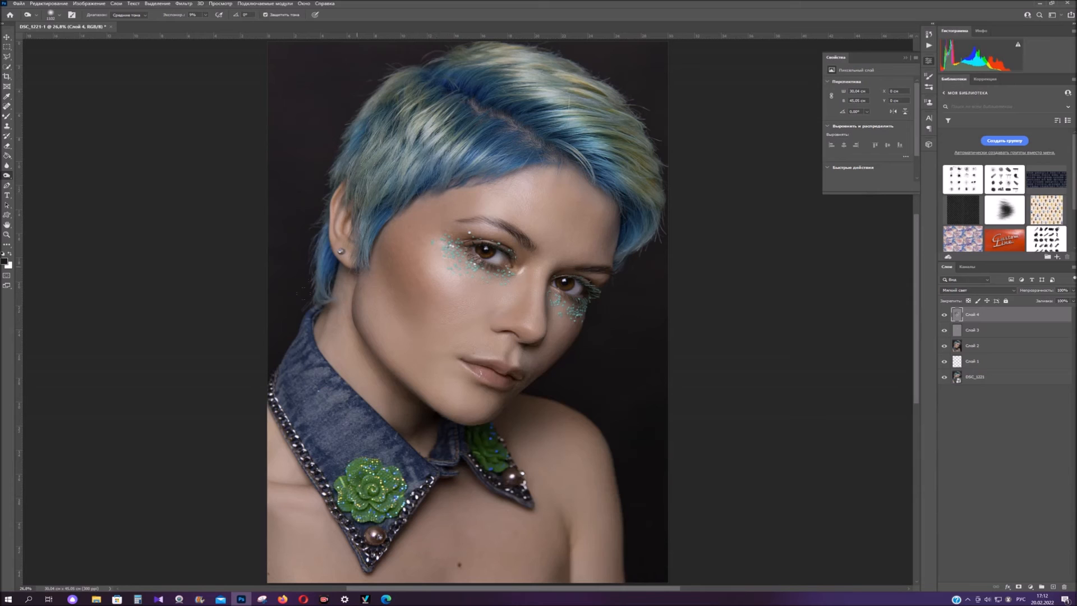
pyautogui.click(982, 344)
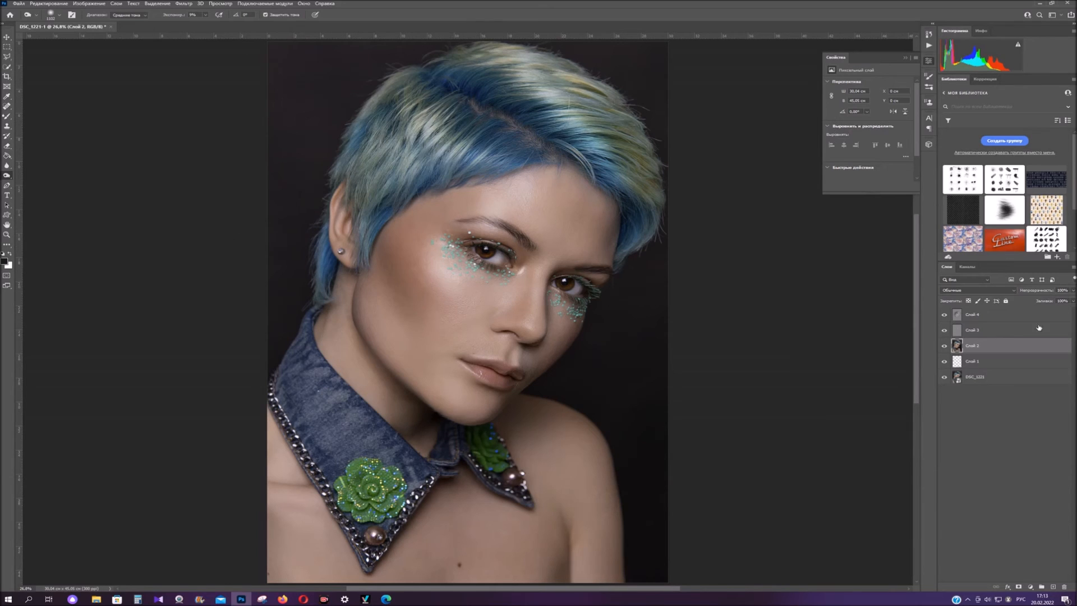
# Step: Compare the retouched portrait with the original DSC_1221 layer by repeatedly hiding and restoring all other layers
pyautogui.keyDown('alt'); pyautogui.click(944, 378); pyautogui.keyUp('alt')
pyautogui.keyDown('alt'); pyautogui.click(944, 378); pyautogui.keyUp('alt')
pyautogui.keyDown('alt'); pyautogui.click(944, 378); pyautogui.keyUp('alt')
pyautogui.keyDown('alt'); pyautogui.click(944, 378); pyautogui.keyUp('alt')
pyautogui.keyDown('alt'); pyautogui.click(944, 378); pyautogui.keyUp('alt')
pyautogui.keyDown('alt'); pyautogui.click(944, 378); pyautogui.keyUp('alt')
# Step: Add a Selective Color adjustment layer above Слой 4 and slightly increase the yellow component in the reds
pyautogui.click(1002, 317)
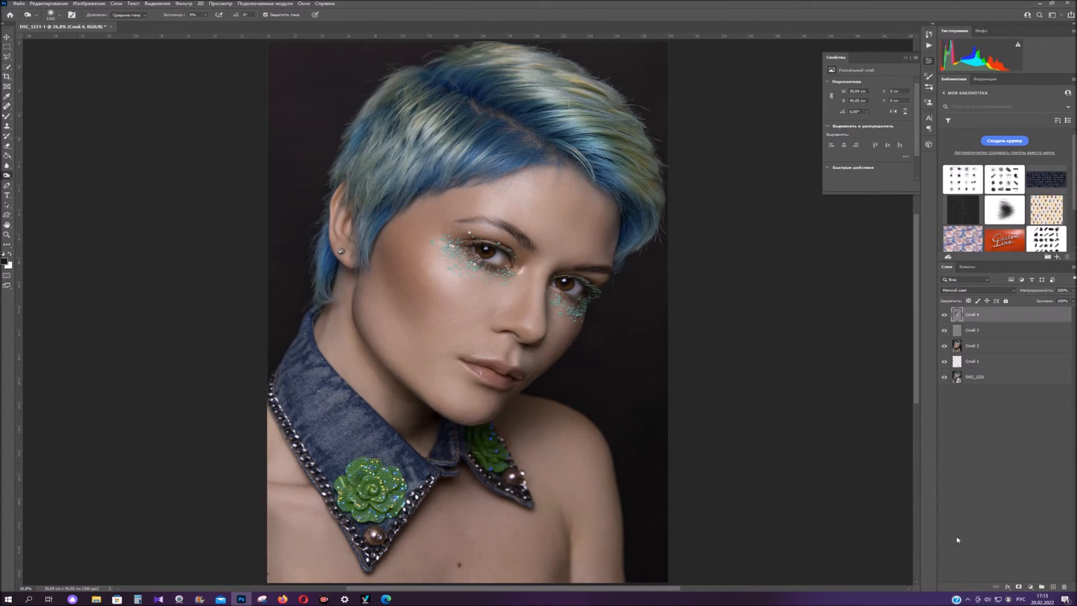
pyautogui.click(1031, 586)
pyautogui.click(1004, 566)
pyautogui.moveTo(867, 139); pyautogui.dragTo(871, 139)
# Step: Reduce the black component in the whites and set it to +3% in the blacks of the Selective Color adjustment
pyautogui.click(876, 91)
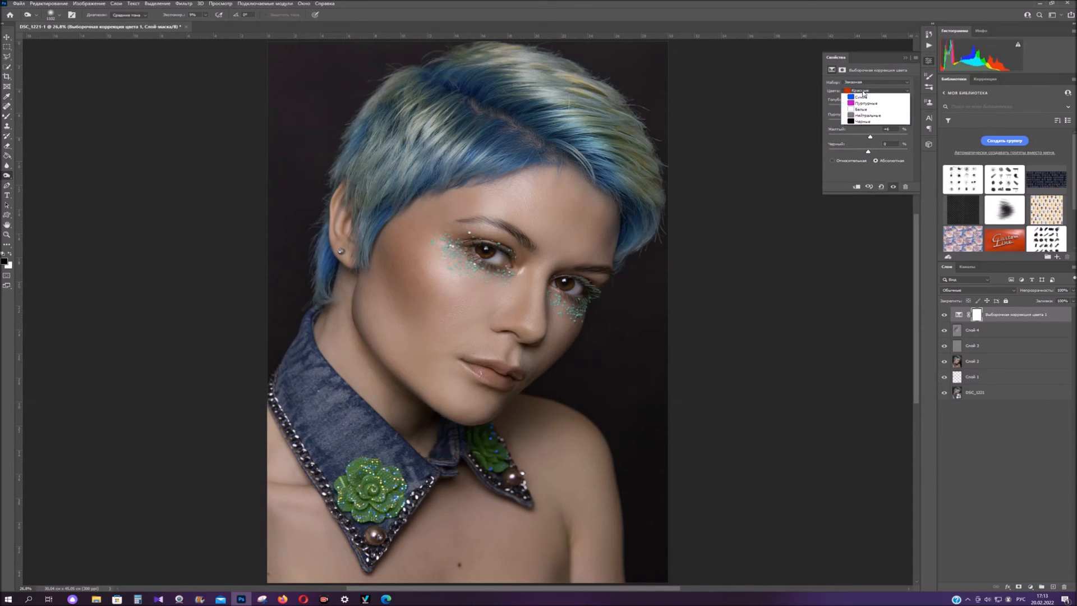
pyautogui.click(875, 134)
pyautogui.moveTo(869, 151); pyautogui.dragTo(864, 153)
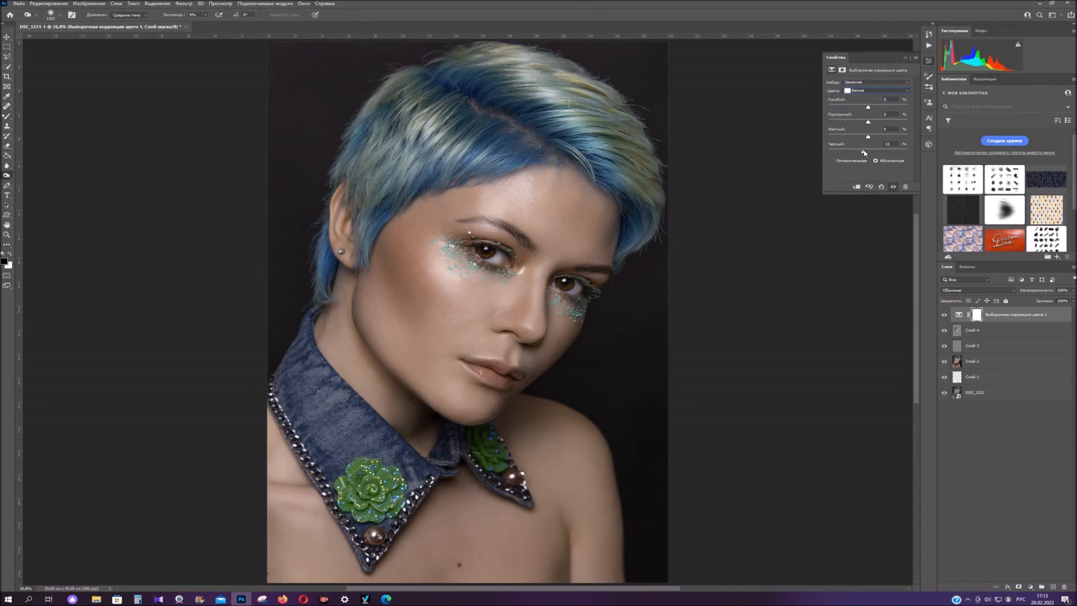
pyautogui.click(864, 94)
pyautogui.click(864, 148)
pyautogui.moveTo(868, 152); pyautogui.dragTo(870, 153)
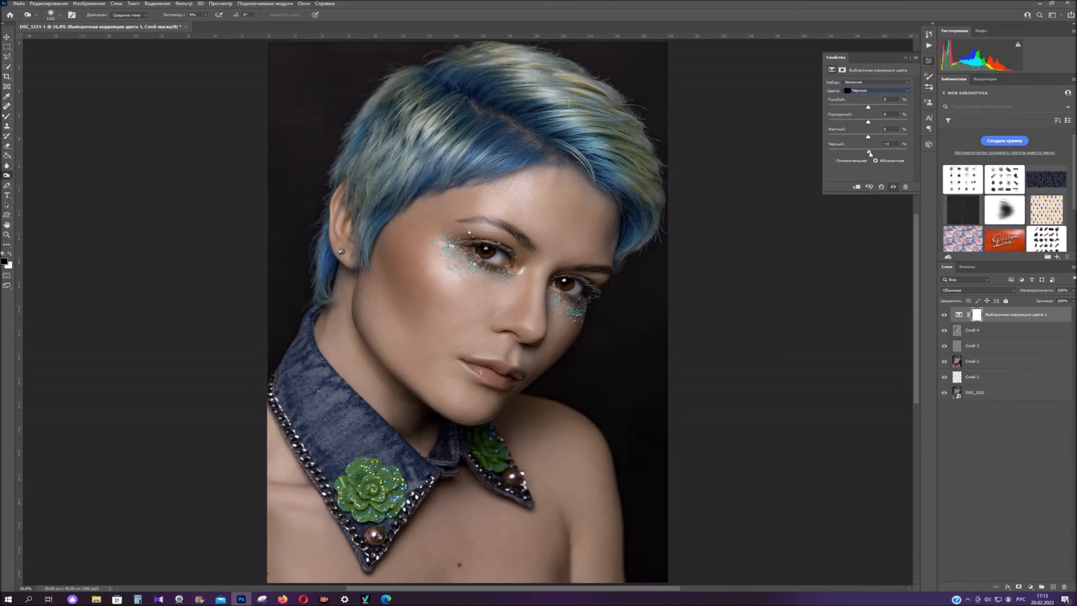
# Step: Add a Vibrance adjustment layer with vibrance set to +30 and saturation to +10
pyautogui.click(1029, 587)
pyautogui.click(1010, 503)
pyautogui.click(888, 92)
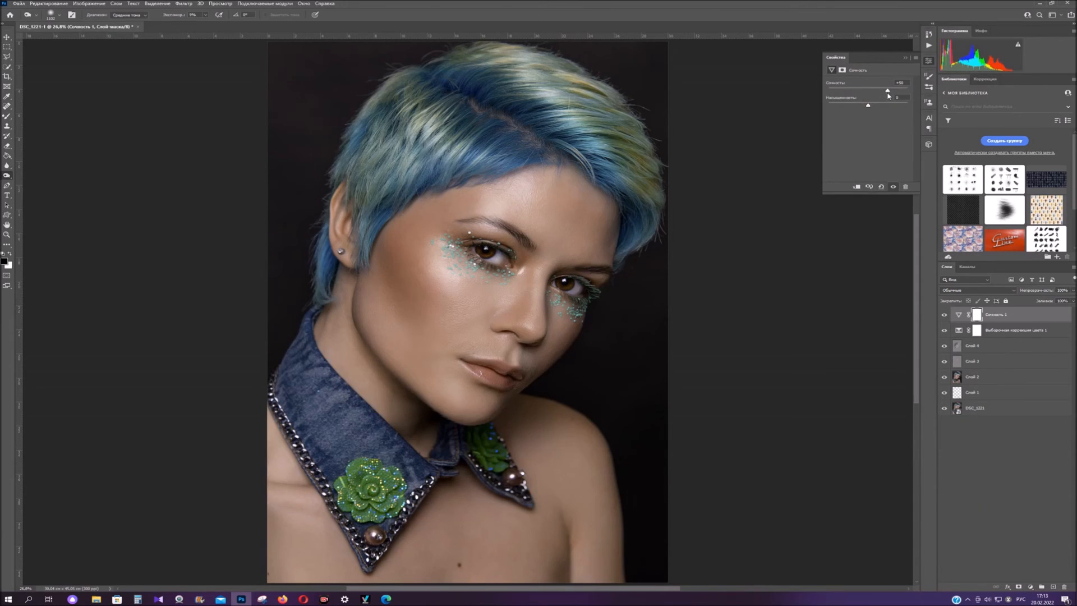
pyautogui.click(874, 106)
pyautogui.moveTo(875, 107); pyautogui.dragTo(880, 93)
# Step: Compare the color-corrected portrait with the original layer by isolating DSC_1221 and restoring the other layers
pyautogui.keyDown('alt'); pyautogui.click(944, 408); pyautogui.keyUp('alt')
pyautogui.keyDown('alt'); pyautogui.click(944, 408); pyautogui.keyUp('alt')
pyautogui.keyDown('alt'); pyautogui.click(944, 408); pyautogui.keyUp('alt')
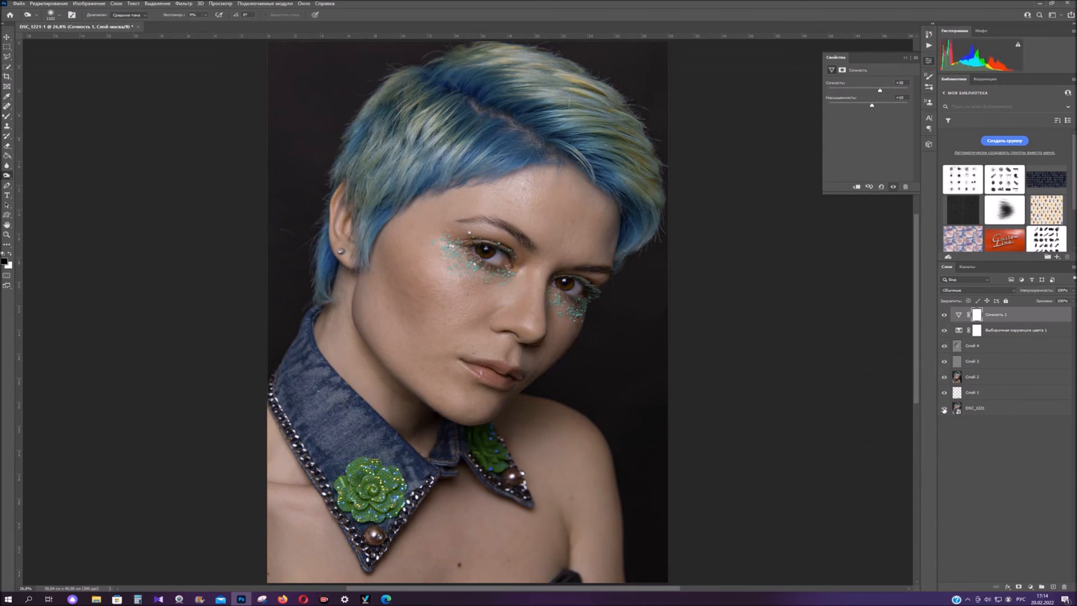
pyautogui.keyDown('alt'); pyautogui.click(944, 409); pyautogui.keyUp('alt')
pyautogui.keyDown('alt'); pyautogui.click(944, 408); pyautogui.keyUp('alt')
pyautogui.keyDown('alt'); pyautogui.click(944, 409); pyautogui.keyUp('alt')
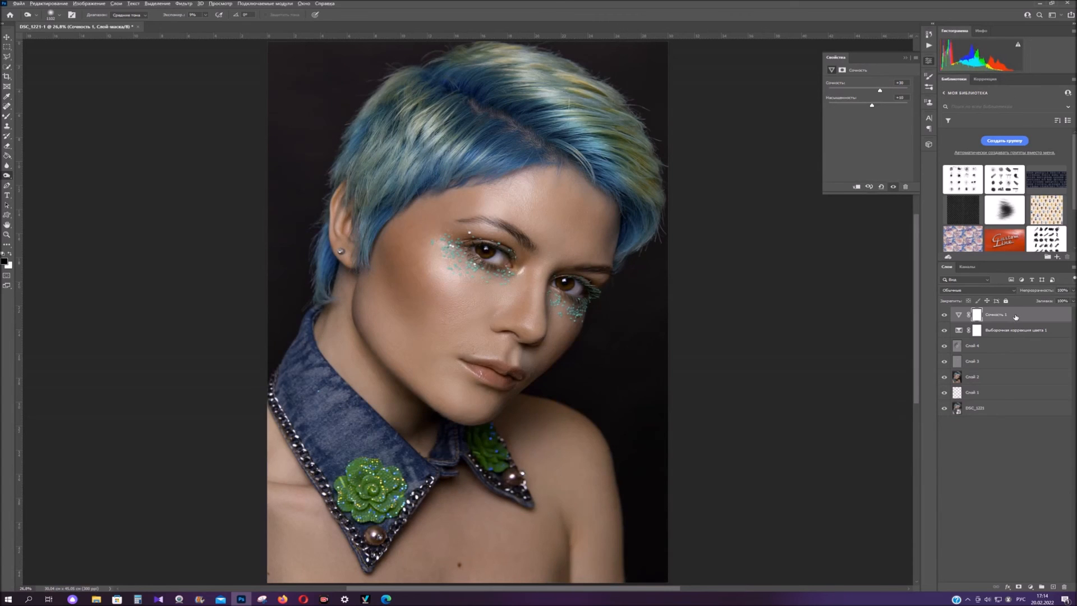
# Step: Stamp all visible layers into a new top layer and sharpen it with the Unsharp Mask filter at its preset values
pyautogui.hotkey('ctrl', 'shift', 'alt', 'e')
pyautogui.click(183, 4)
pyautogui.moveTo(241, 151)
pyautogui.click(331, 151)
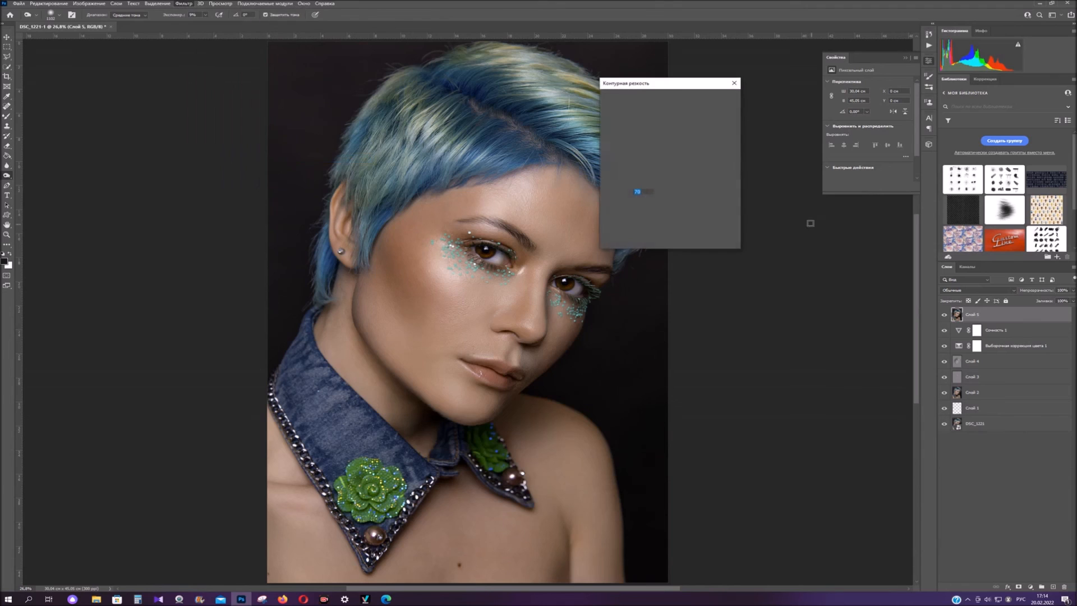
pyautogui.press('Return')
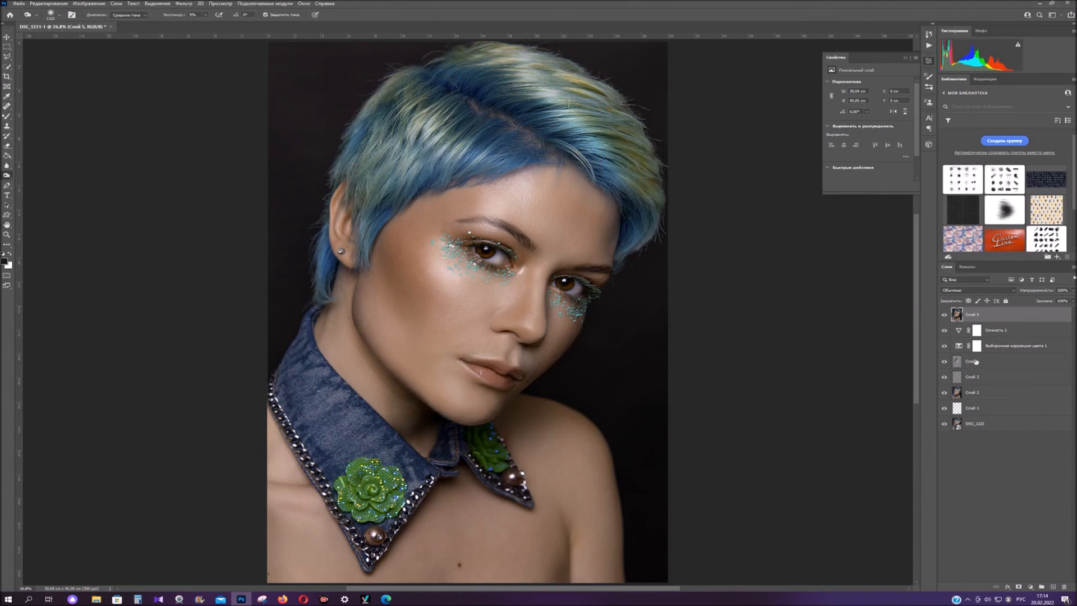
# Step: Compare the sharpened portrait with the original photo at full view by isolating the DSC_1221 layer
pyautogui.keyDown('alt'); pyautogui.click(945, 424); pyautogui.keyUp('alt')
pyautogui.keyDown('alt'); pyautogui.click(946, 424); pyautogui.keyUp('alt')
pyautogui.keyDown('alt'); pyautogui.click(946, 424); pyautogui.keyUp('alt')
pyautogui.keyDown('alt'); pyautogui.click(945, 424); pyautogui.keyUp('alt')
# Step: Examine the eyes, skin and lips at 66.67% magnification against the original layer, and return to the full portrait view
pyautogui.press('z')
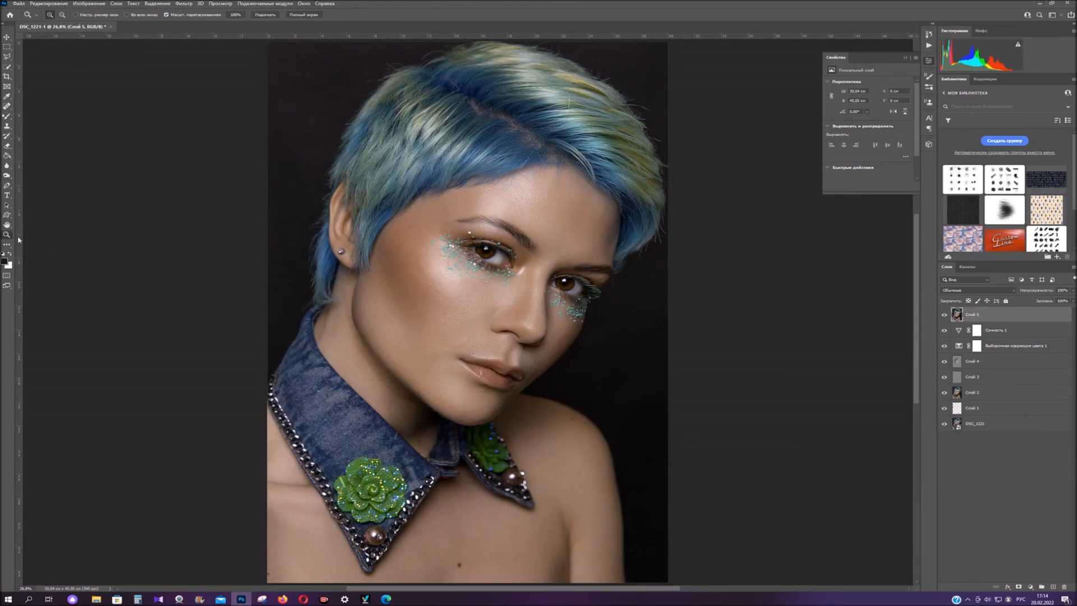
pyautogui.click(561, 215)
pyautogui.scroll(-5, 561, 216)
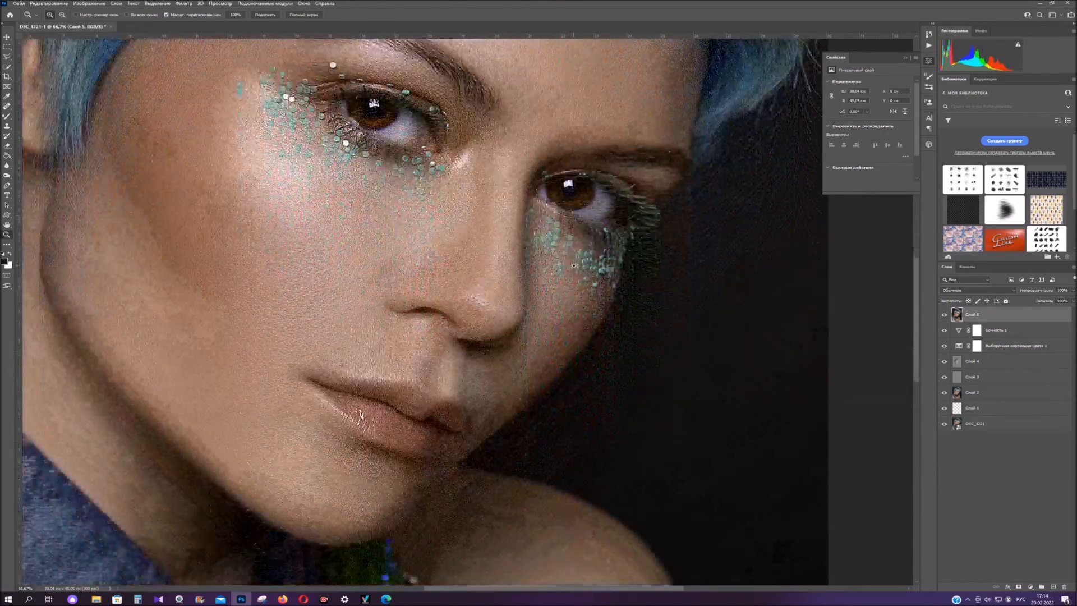
pyautogui.keyDown('alt'); pyautogui.click(945, 424); pyautogui.keyUp('alt')
pyautogui.keyDown('alt'); pyautogui.click(945, 424); pyautogui.keyUp('alt')
pyautogui.keyDown('alt'); pyautogui.click(945, 424); pyautogui.keyUp('alt')
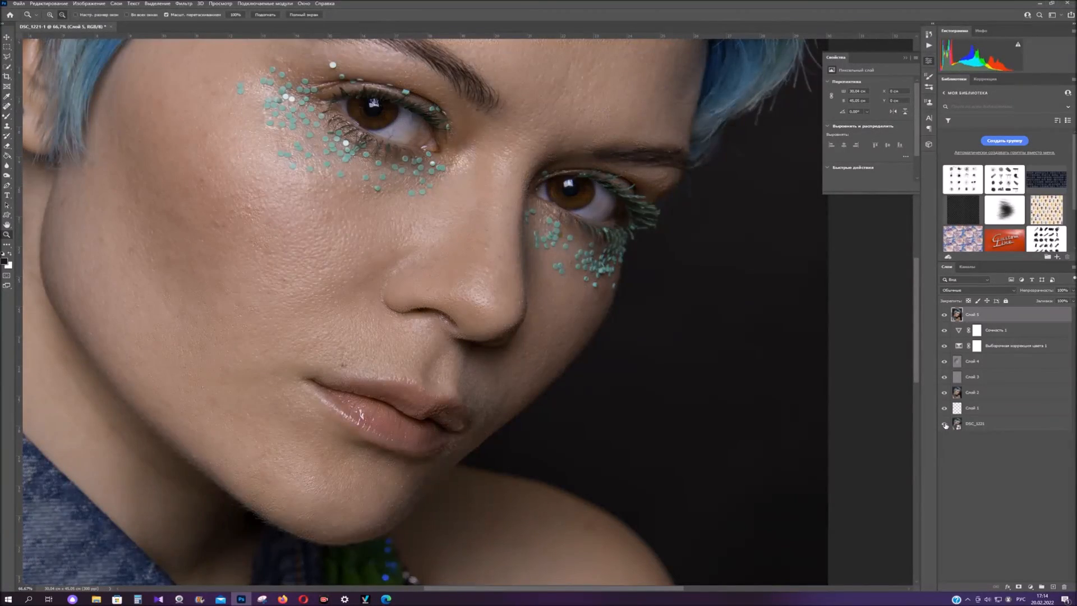
pyautogui.keyDown('alt'); pyautogui.click(946, 424); pyautogui.keyUp('alt')
pyautogui.hotkey('ctrl', '0')
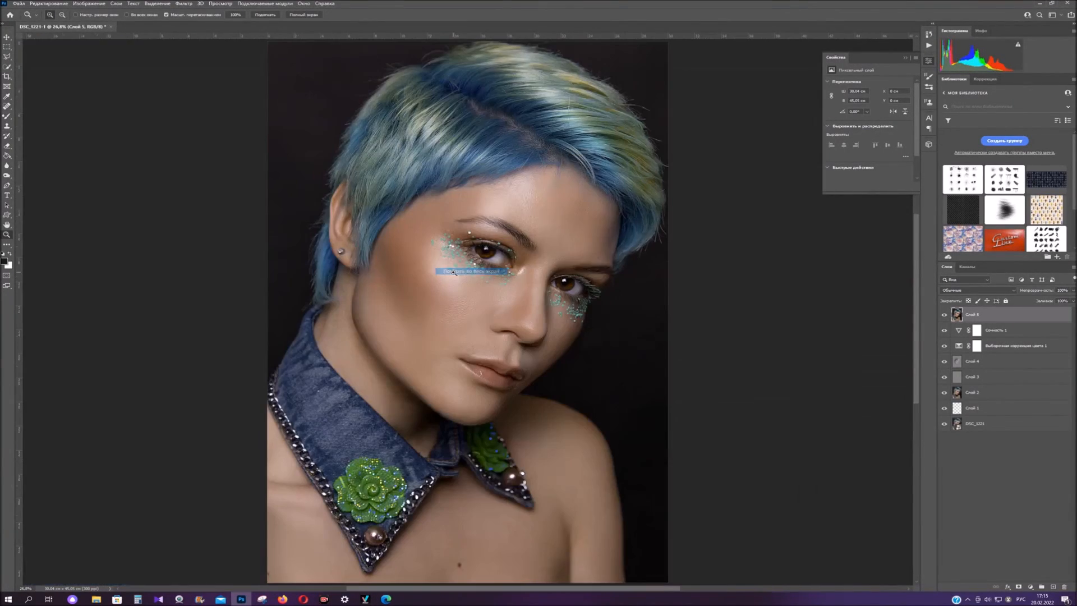
# Step: Flatten the retouched portrait into a single background layer
pyautogui.rightClick(1019, 317)
pyautogui.click(922, 508)
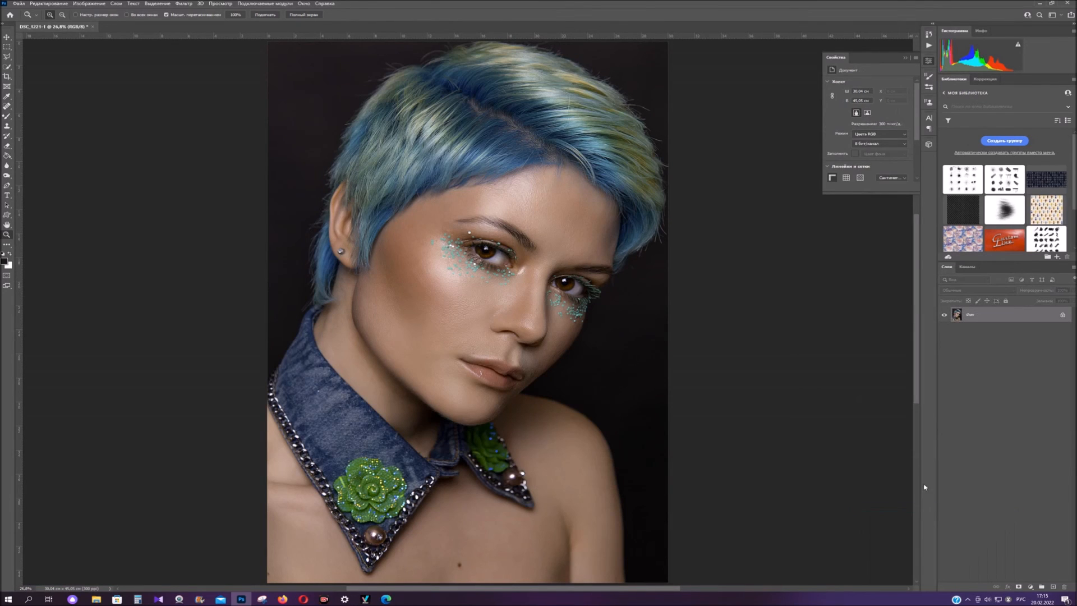
pyautogui.click(326, 600)
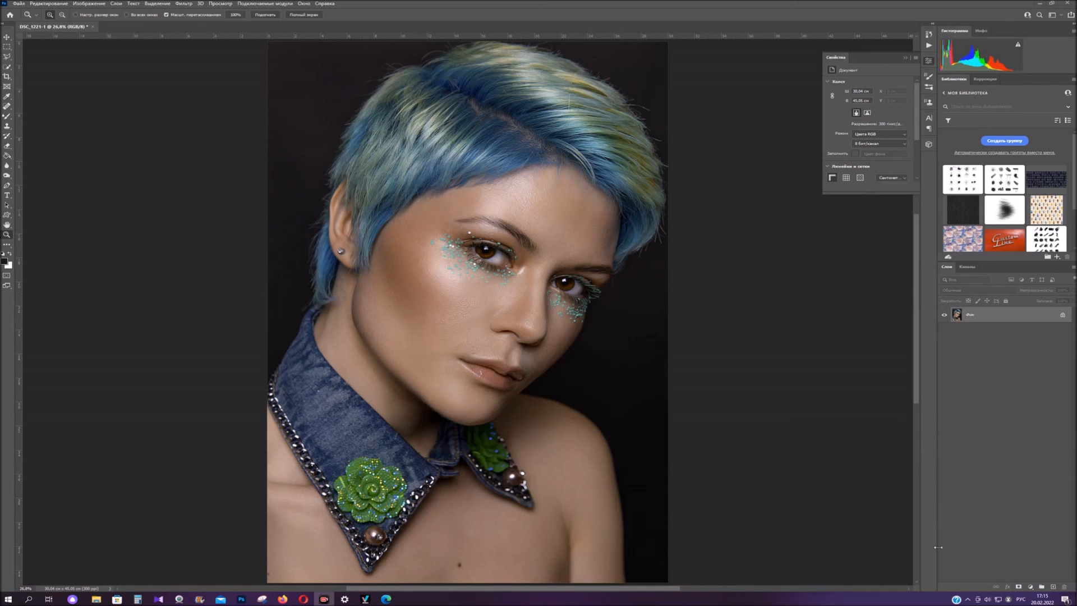